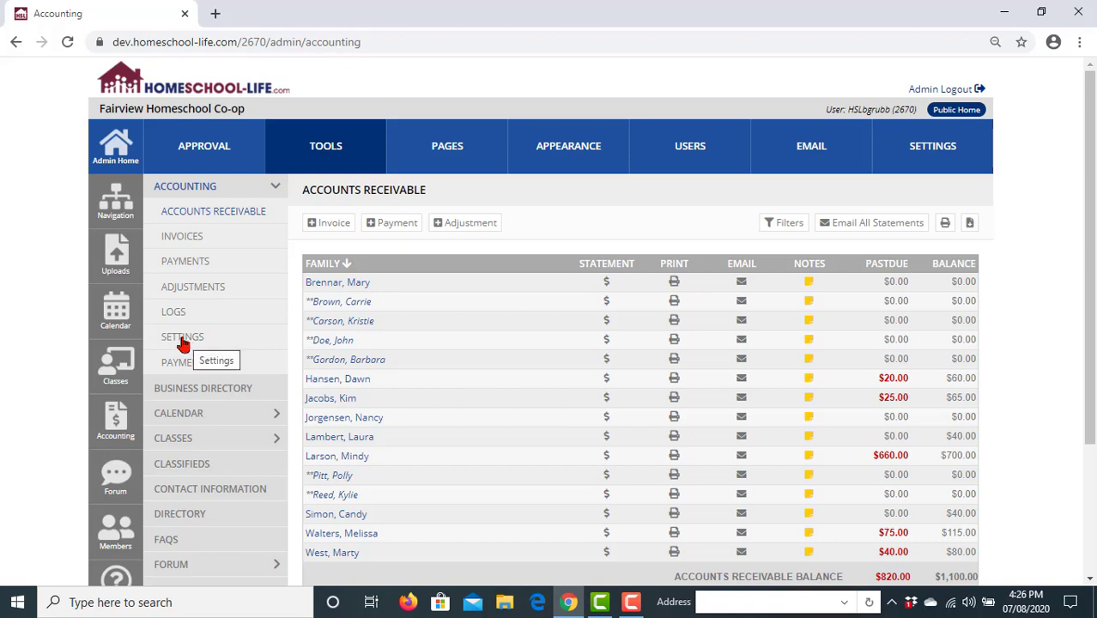
- Go to the Accounting Settings page from the Accounting sidebar
{"action": "left_click", "coordinate": [182, 342]}
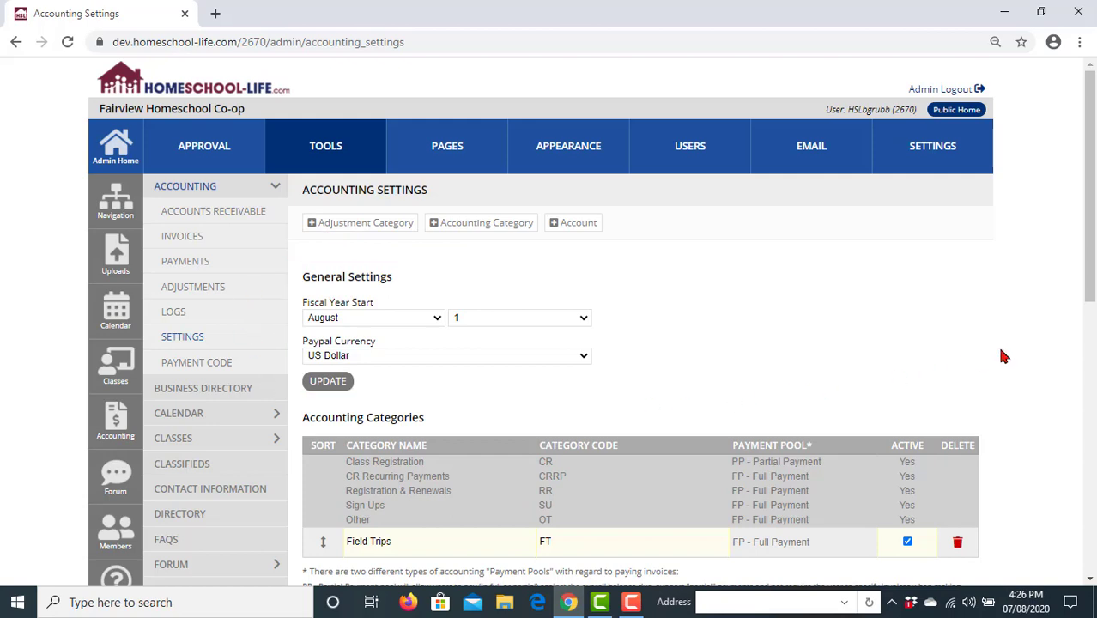
{"action": "scroll", "coordinate": [1004, 356], "scroll_direction": "down", "scroll_amount": 2}
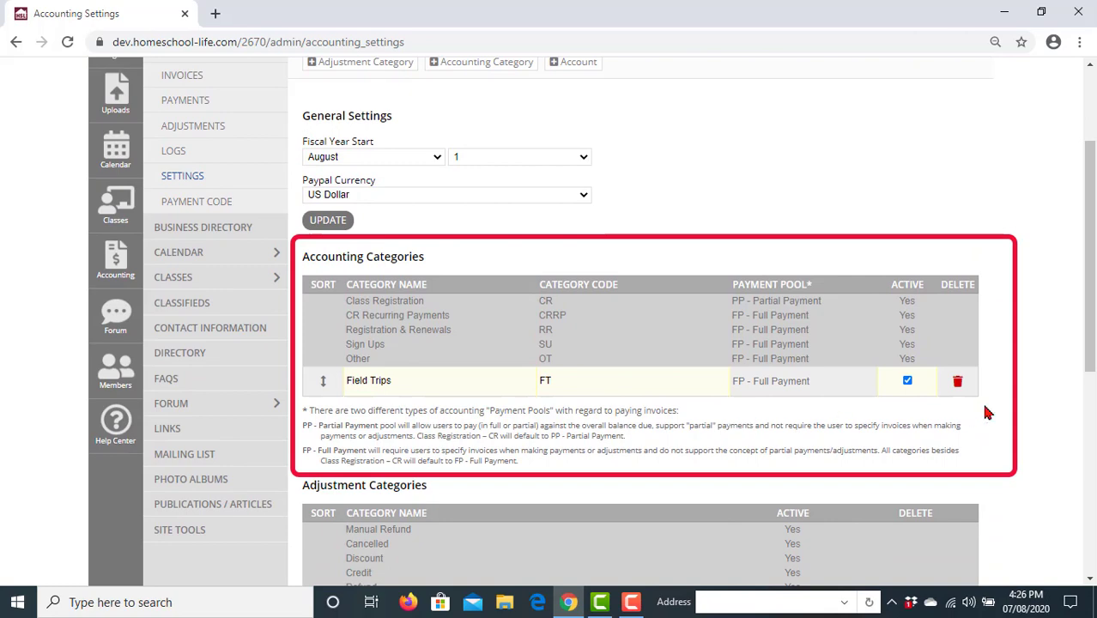
{"action": "scroll", "coordinate": [1006, 410], "scroll_direction": "down", "scroll_amount": 3}
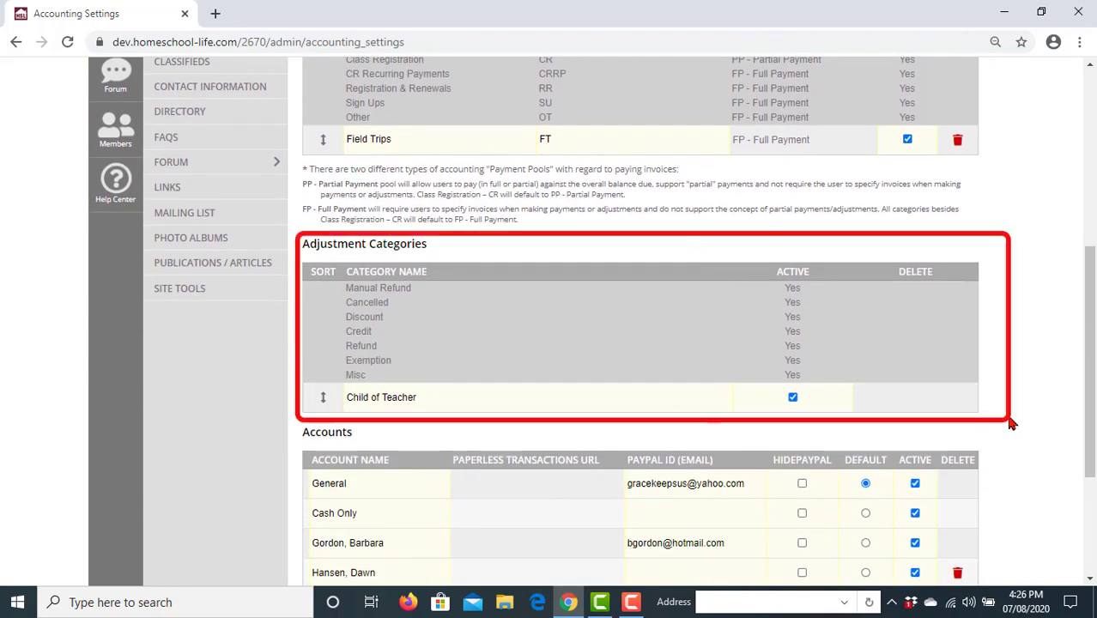
{"action": "scroll", "coordinate": [1011, 422], "scroll_direction": "down", "scroll_amount": 3}
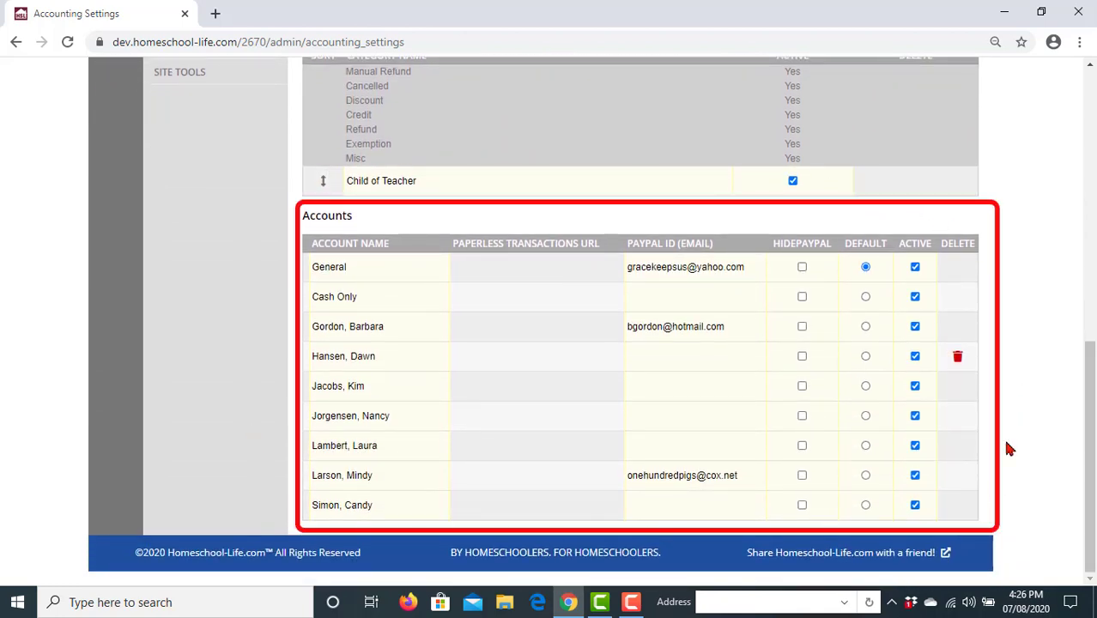
{"action": "scroll", "coordinate": [1011, 326], "scroll_direction": "up", "scroll_amount": 4}
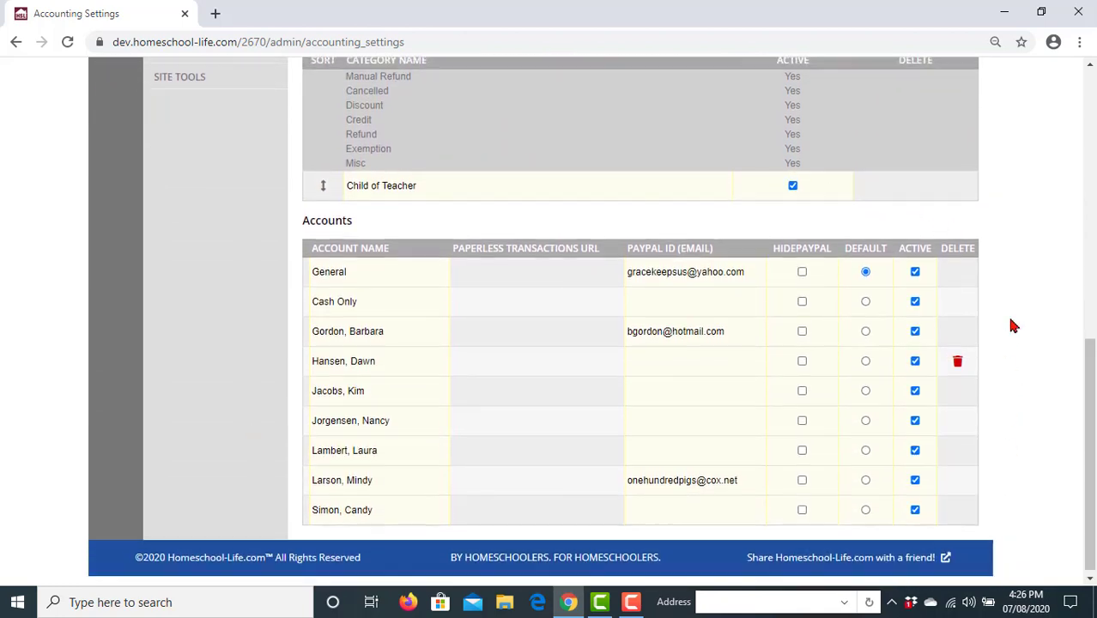
{"action": "scroll", "coordinate": [1018, 332], "scroll_direction": "up", "scroll_amount": 4}
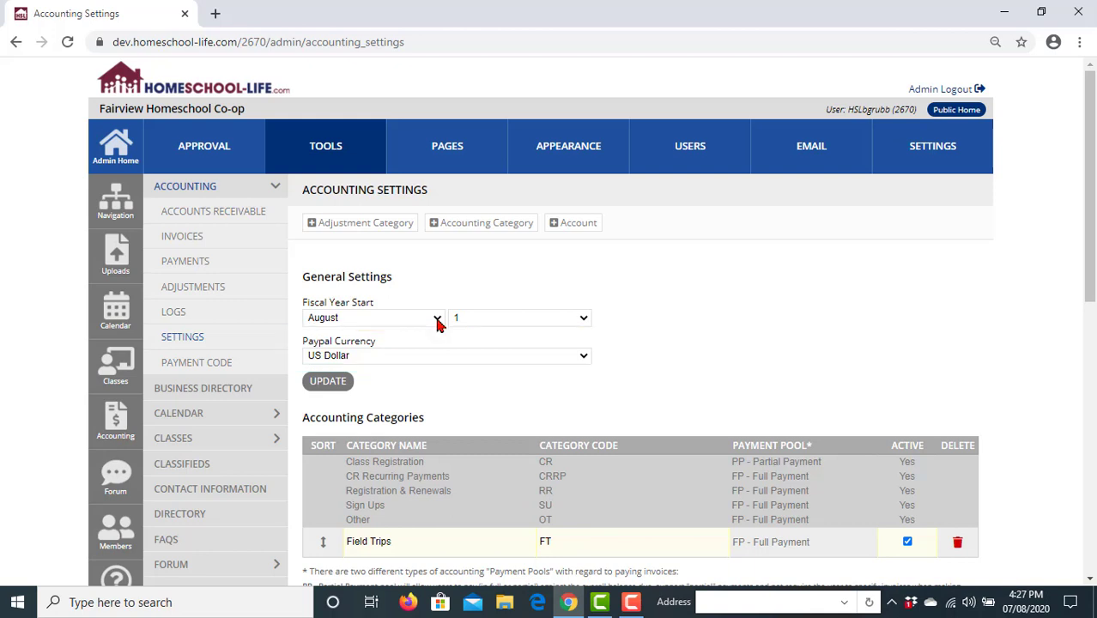
- Change the fiscal year start to July 1, save the settings, and go to Invoices
{"action": "left_click", "coordinate": [438, 319]}
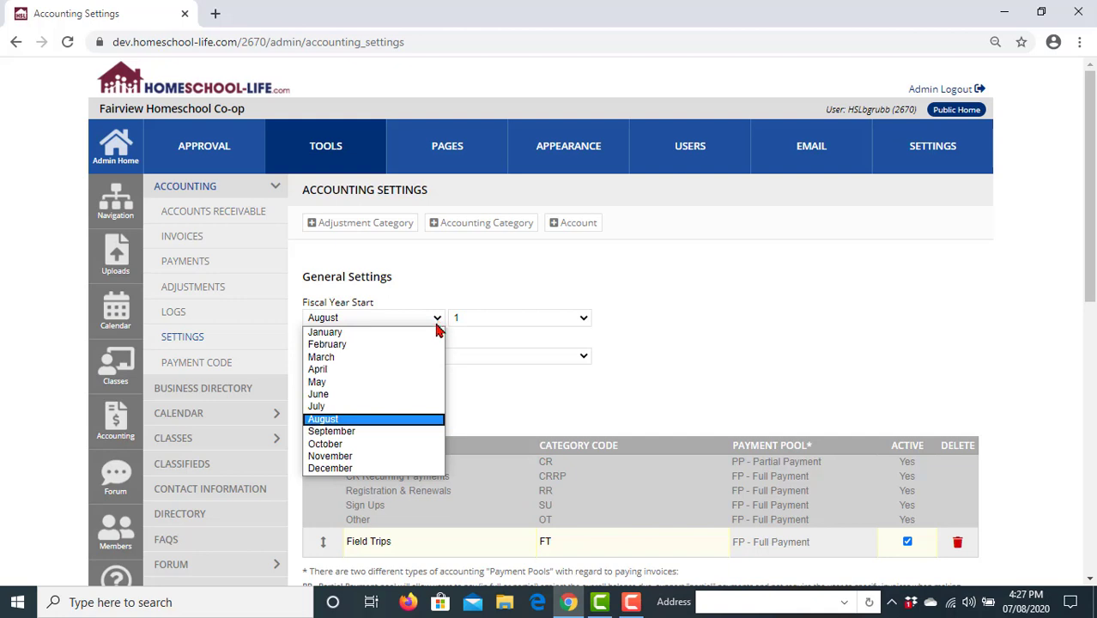
{"action": "left_click", "coordinate": [421, 407]}
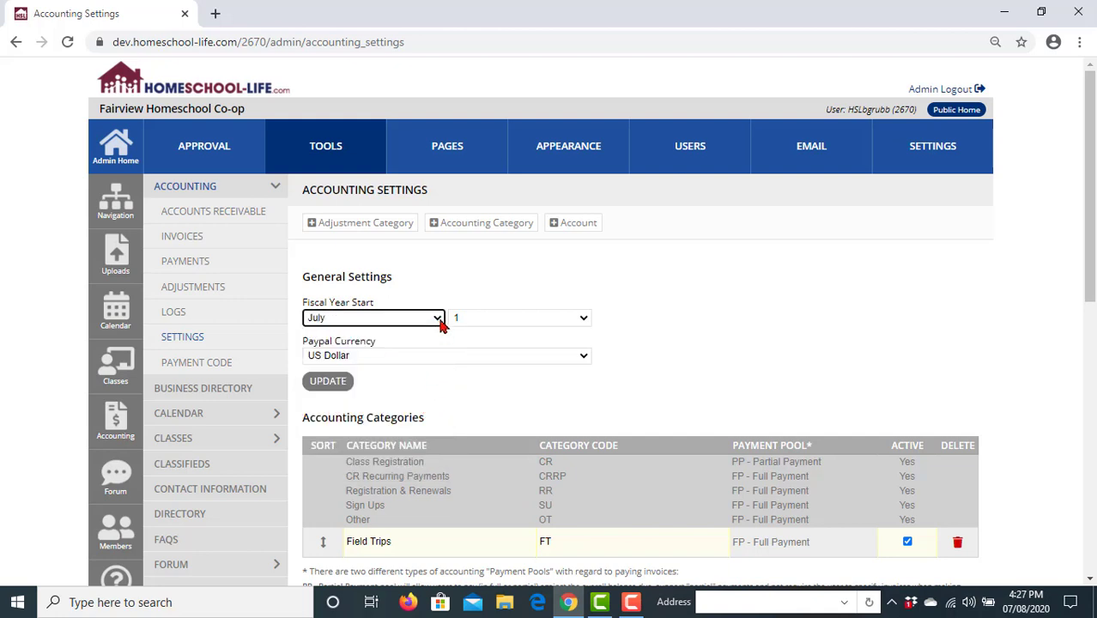
{"action": "left_click", "coordinate": [583, 320]}
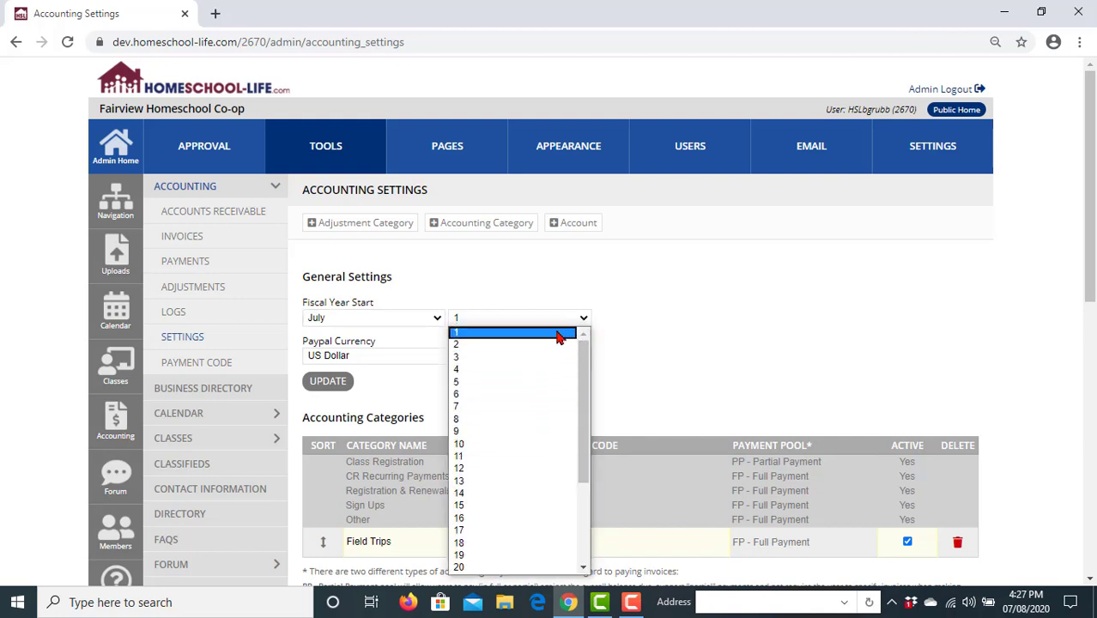
{"action": "left_click", "coordinate": [563, 333]}
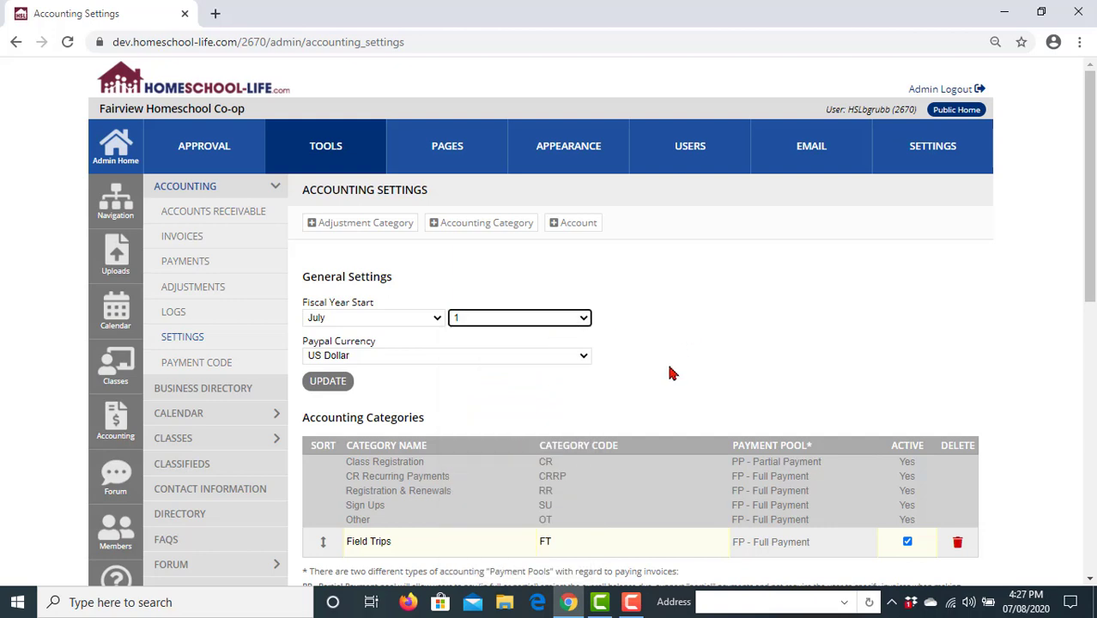
{"action": "left_click", "coordinate": [327, 383]}
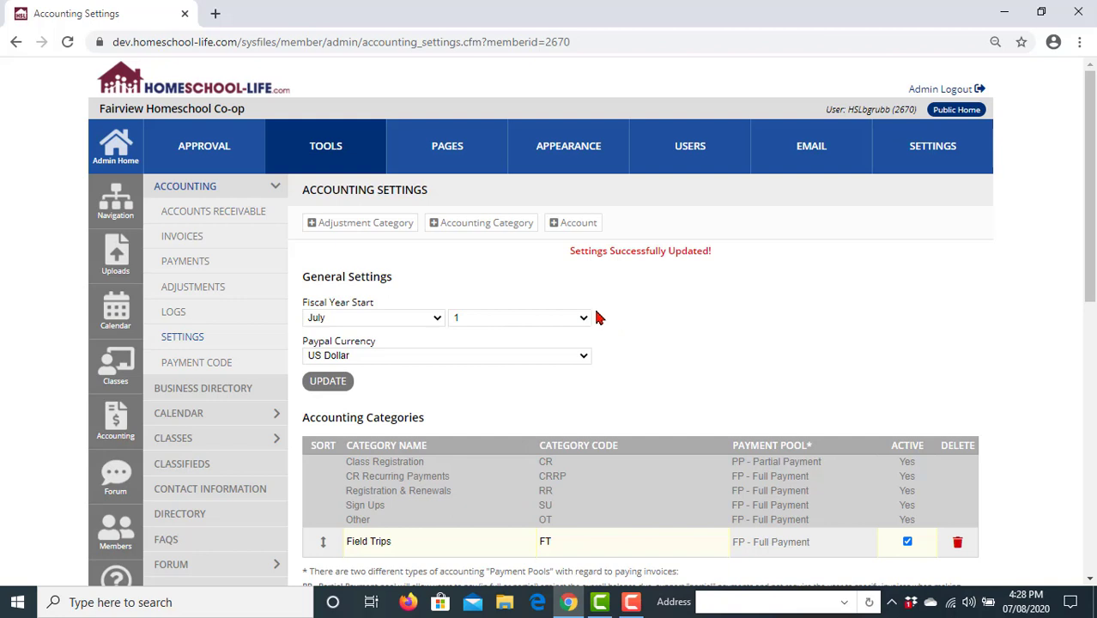
{"action": "left_click", "coordinate": [200, 236]}
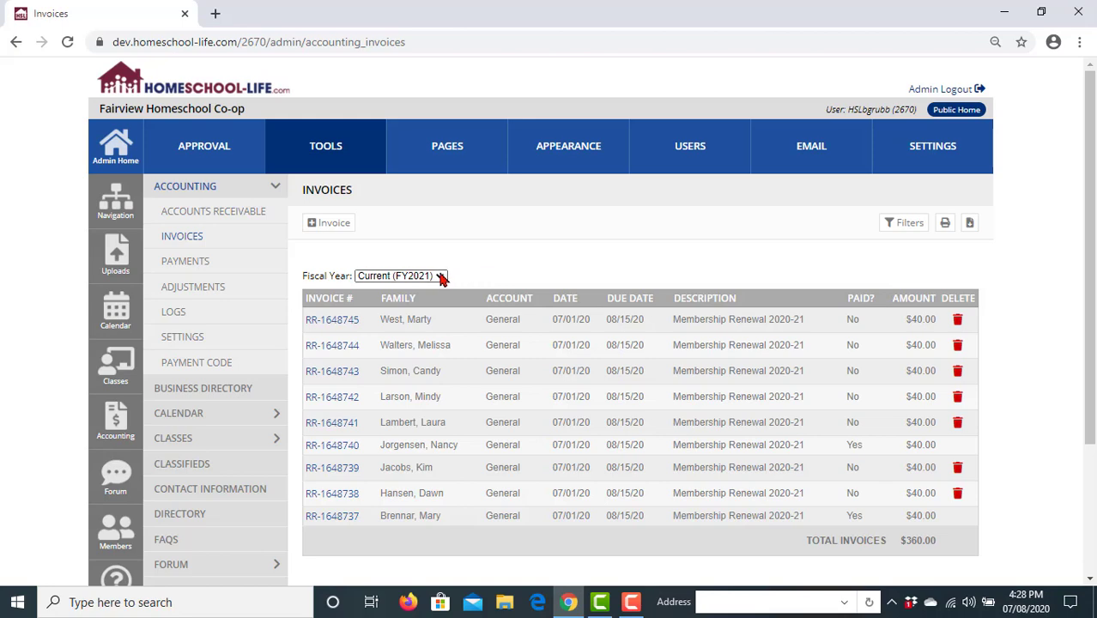
- View invoices for All fiscal years, revert to Current (FY2021), then return to Settings
{"action": "left_click", "coordinate": [443, 276]}
{"action": "left_click", "coordinate": [434, 339]}
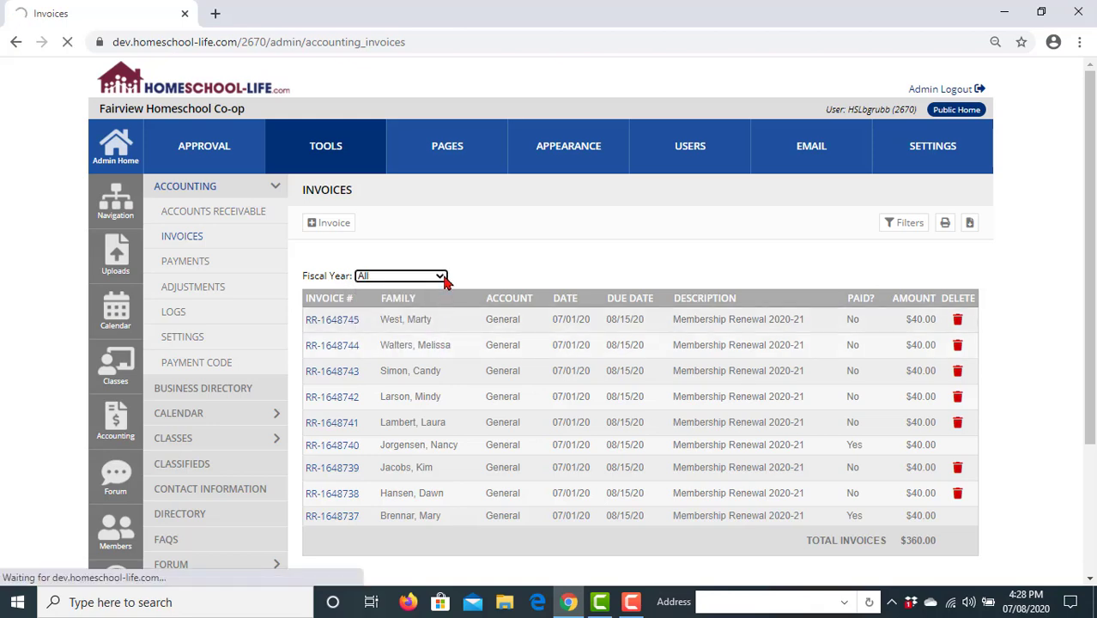
{"action": "left_click", "coordinate": [443, 276]}
{"action": "left_click", "coordinate": [438, 302]}
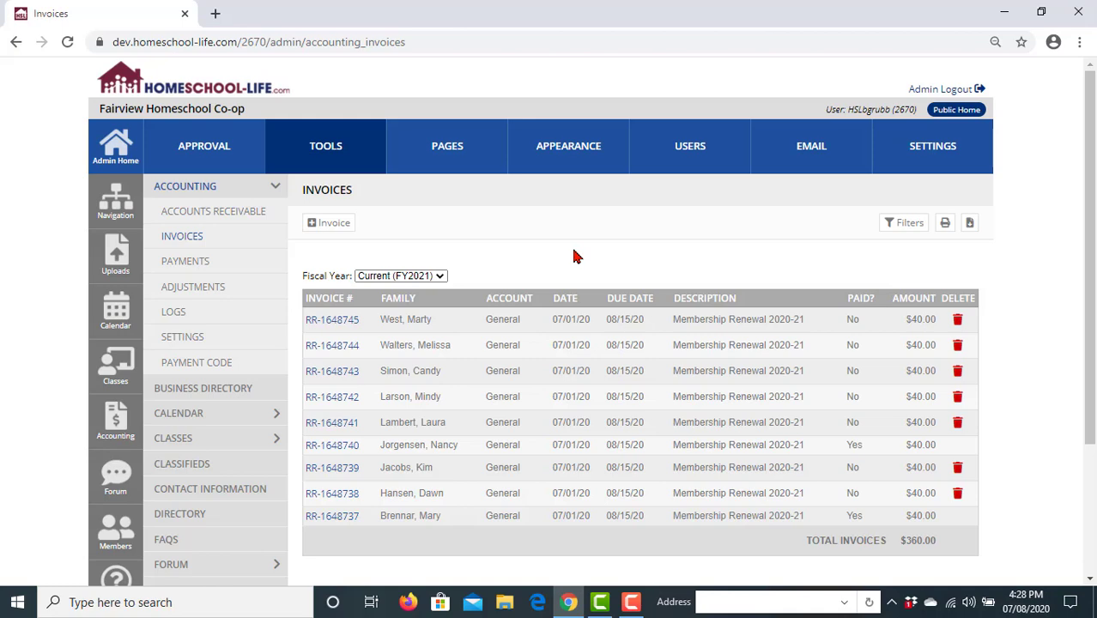
{"action": "left_click", "coordinate": [201, 341]}
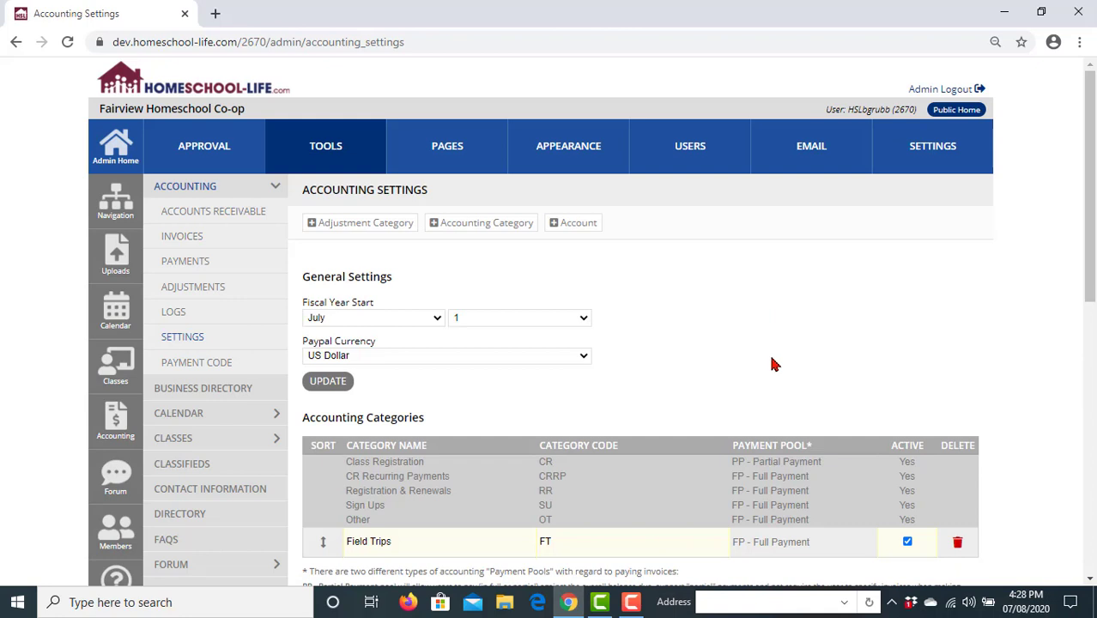
- Try Canadian Dollar as PayPal currency, revert to US Dollar, and save the settings
{"action": "scroll", "coordinate": [773, 364], "scroll_direction": "down", "scroll_amount": 1}
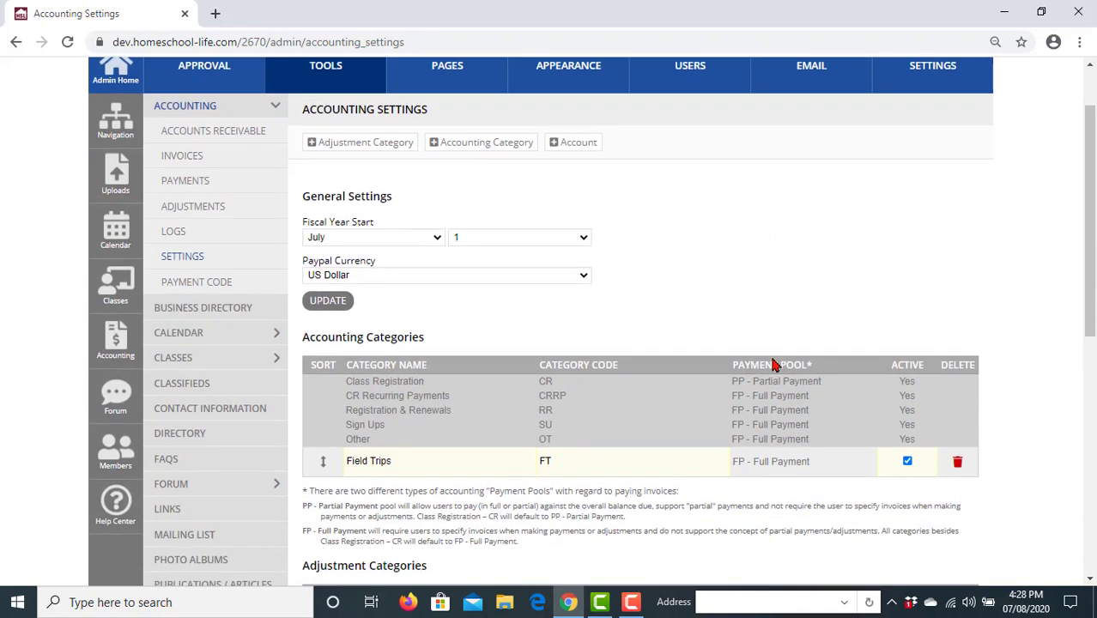
{"action": "left_click", "coordinate": [583, 279]}
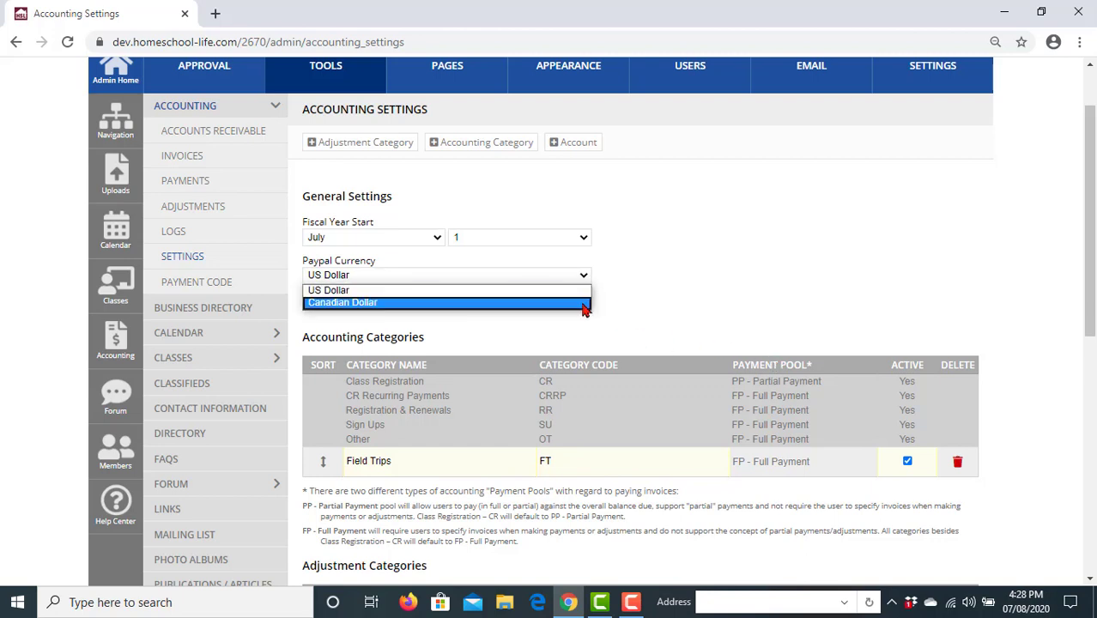
{"action": "left_click", "coordinate": [583, 305]}
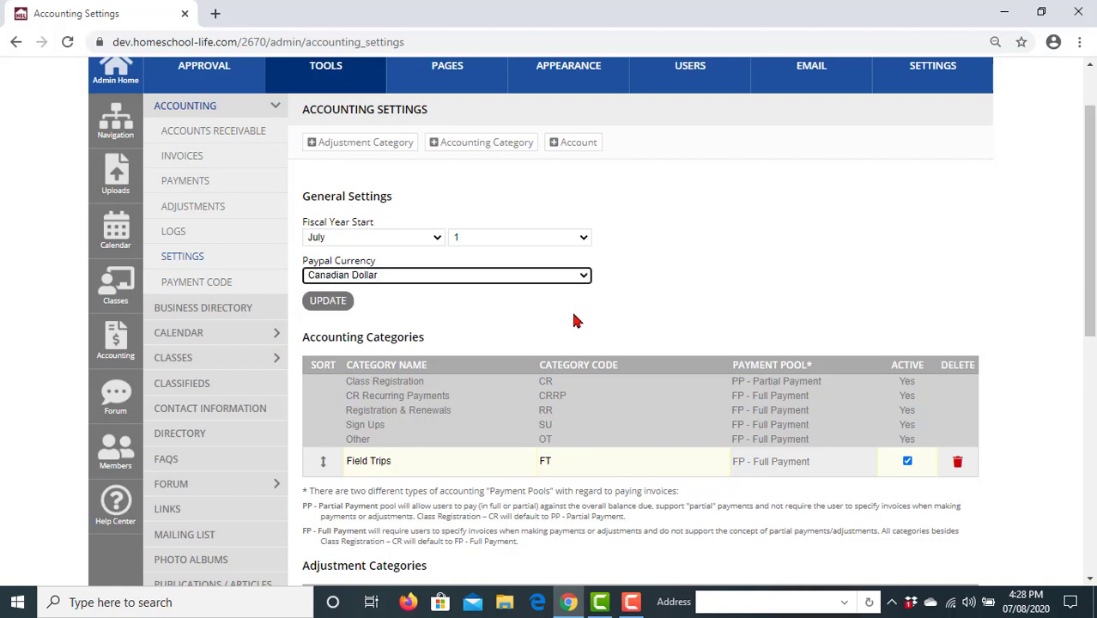
{"action": "left_click", "coordinate": [586, 276]}
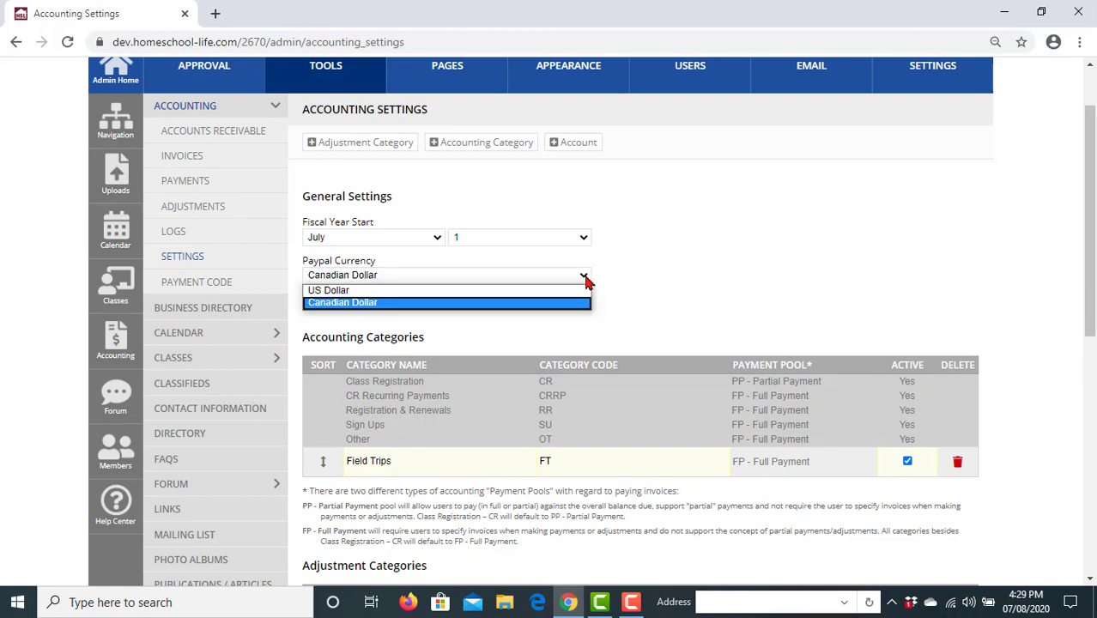
{"action": "left_click", "coordinate": [579, 292]}
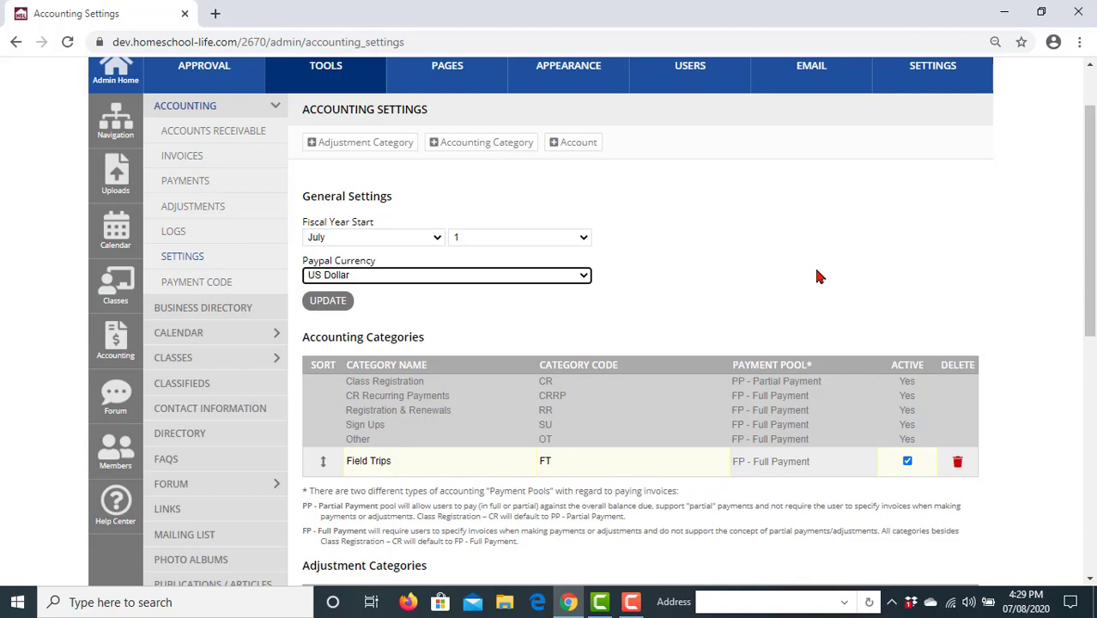
{"action": "scroll", "coordinate": [773, 296], "scroll_direction": "up", "scroll_amount": 1}
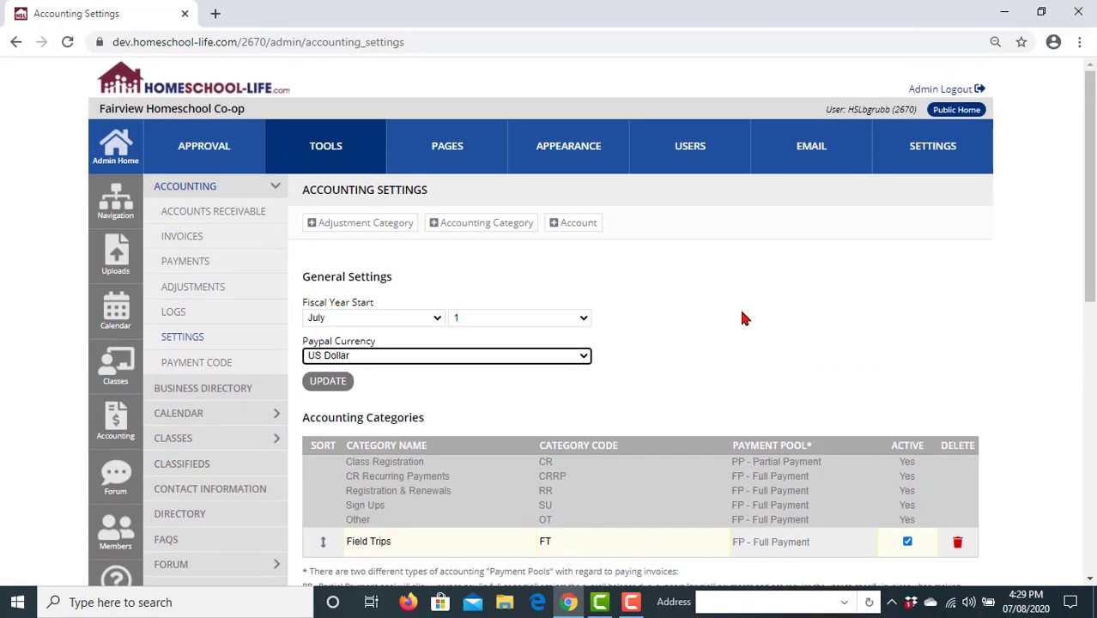
{"action": "left_click", "coordinate": [338, 385]}
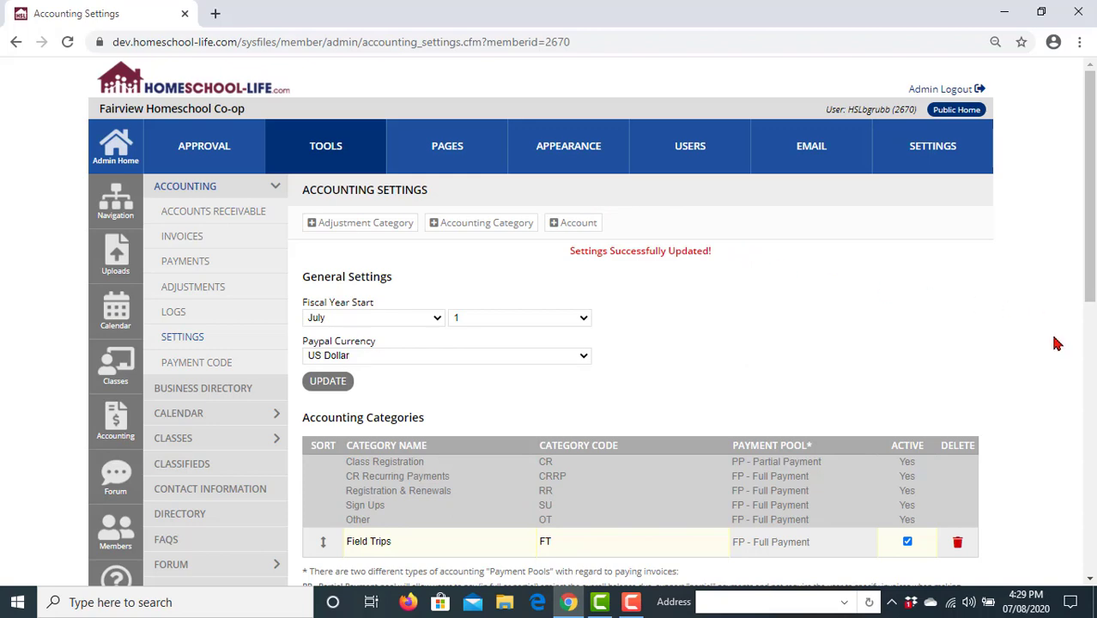
{"action": "scroll", "coordinate": [1056, 344], "scroll_direction": "down", "scroll_amount": 1}
{"action": "scroll", "coordinate": [1060, 346], "scroll_direction": "down", "scroll_amount": 1}
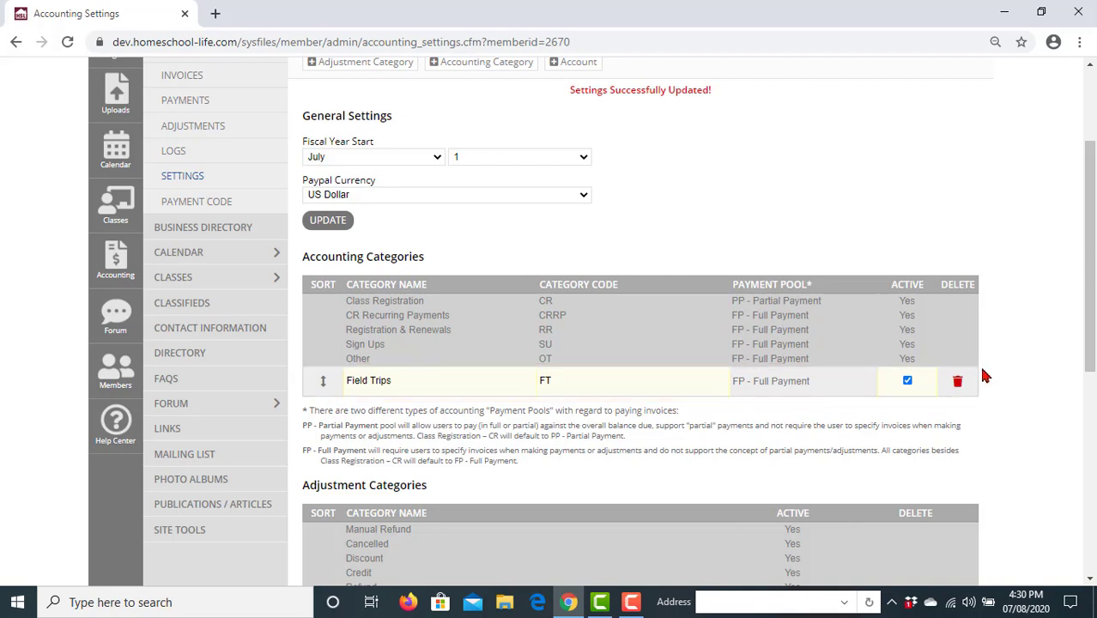
{"action": "scroll", "coordinate": [987, 378], "scroll_direction": "up", "scroll_amount": 1}
{"action": "scroll", "coordinate": [987, 378], "scroll_direction": "up", "scroll_amount": 1}
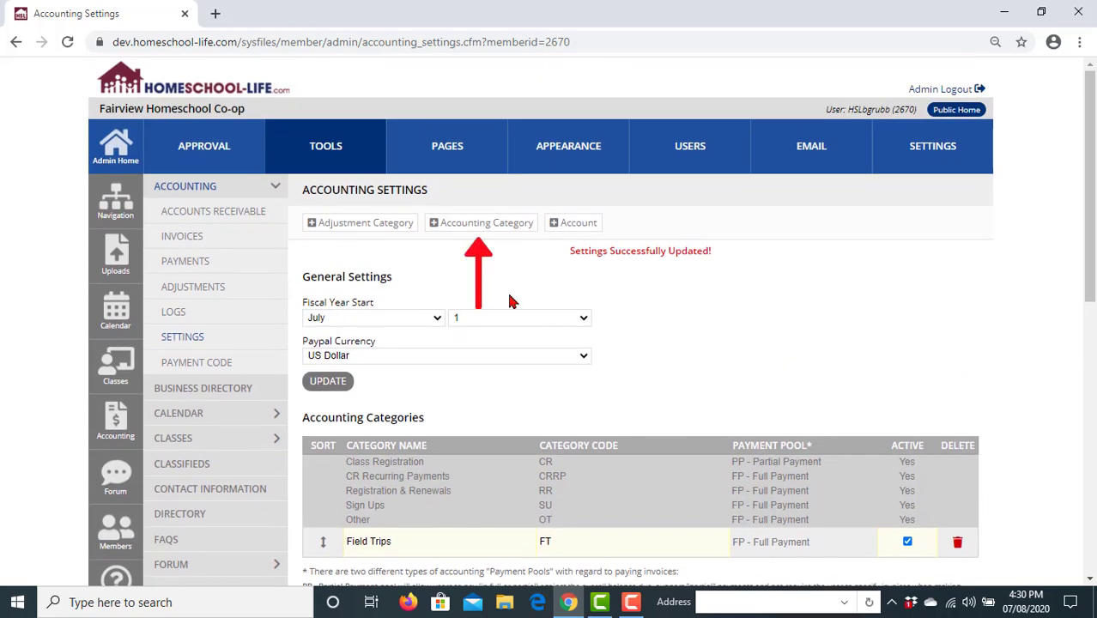
- Add a new accounting category row named 'Senior Graduation'
{"action": "left_click", "coordinate": [474, 229]}
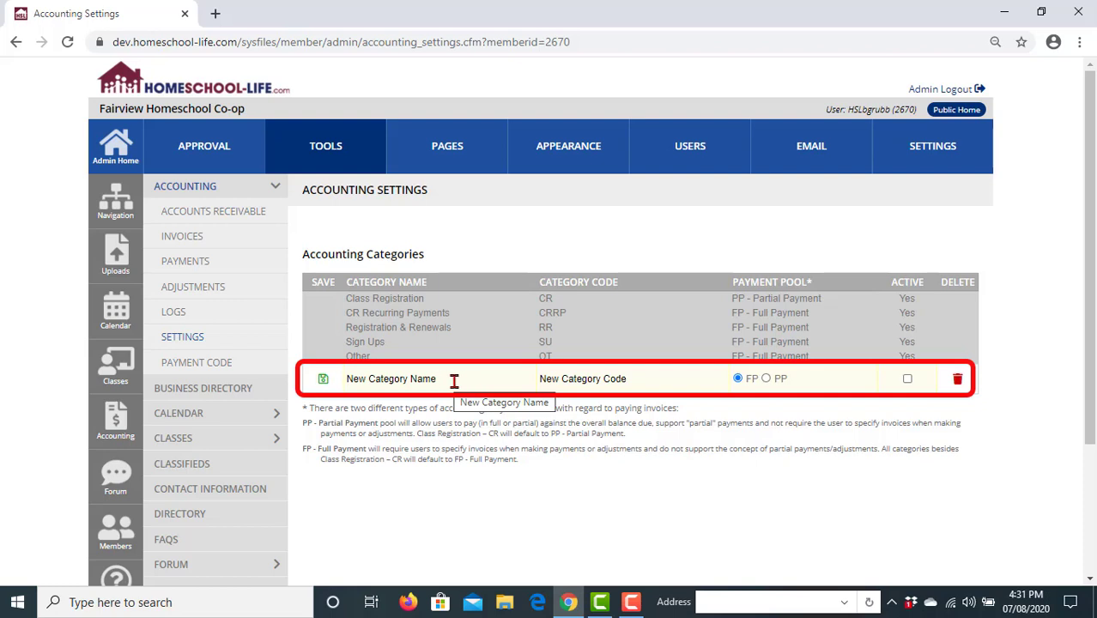
{"action": "left_click_drag", "start_coordinate": [441, 378], "coordinate": [349, 384]}
{"action": "key", "text": "BackSpace"}
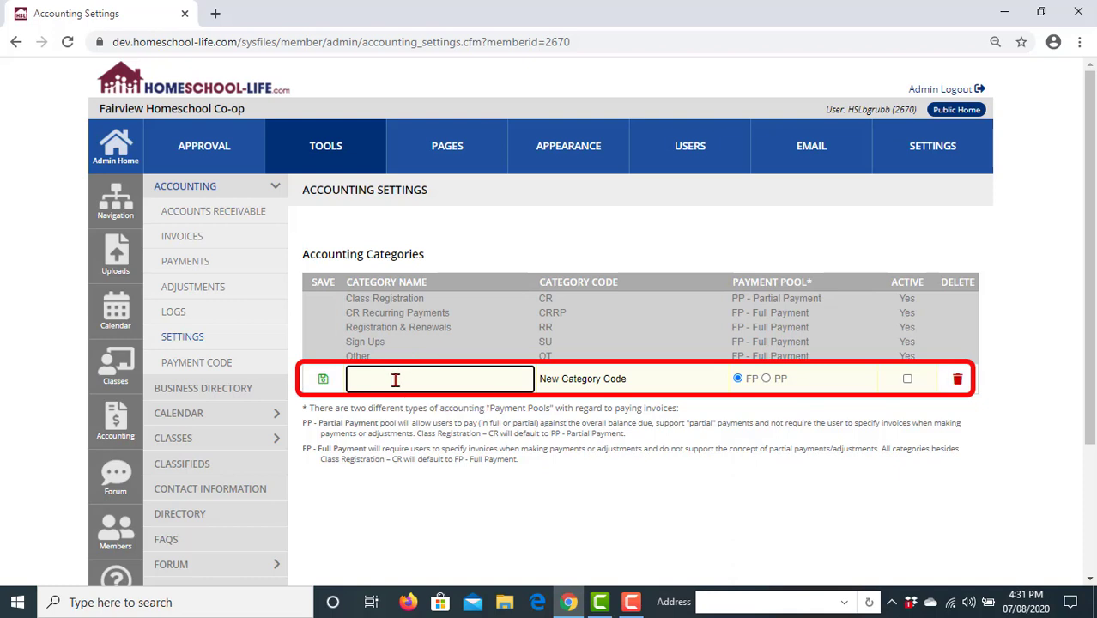
{"action": "type", "text": "S"}
{"action": "key", "text": "BackSpace"}
{"action": "type", "text": "Senior Grad"}
{"action": "type", "text": "ation"}
{"action": "key", "text": "BackSpace"}
{"action": "key", "text": "BackSpace"}
{"action": "key", "text": "BackSpace"}
{"action": "key", "text": "BackSpace"}
{"action": "key", "text": "BackSpace"}
{"action": "type", "text": "uation"}
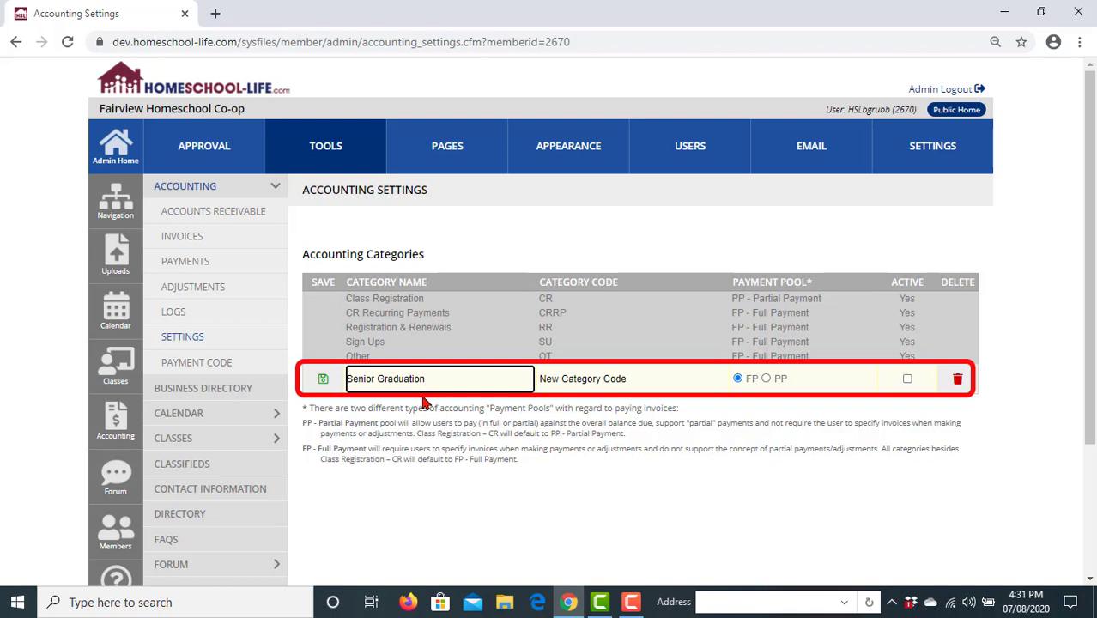
- Give Senior Graduation the code SRGR, mark it Active, and save the row
{"action": "left_click", "coordinate": [628, 378]}
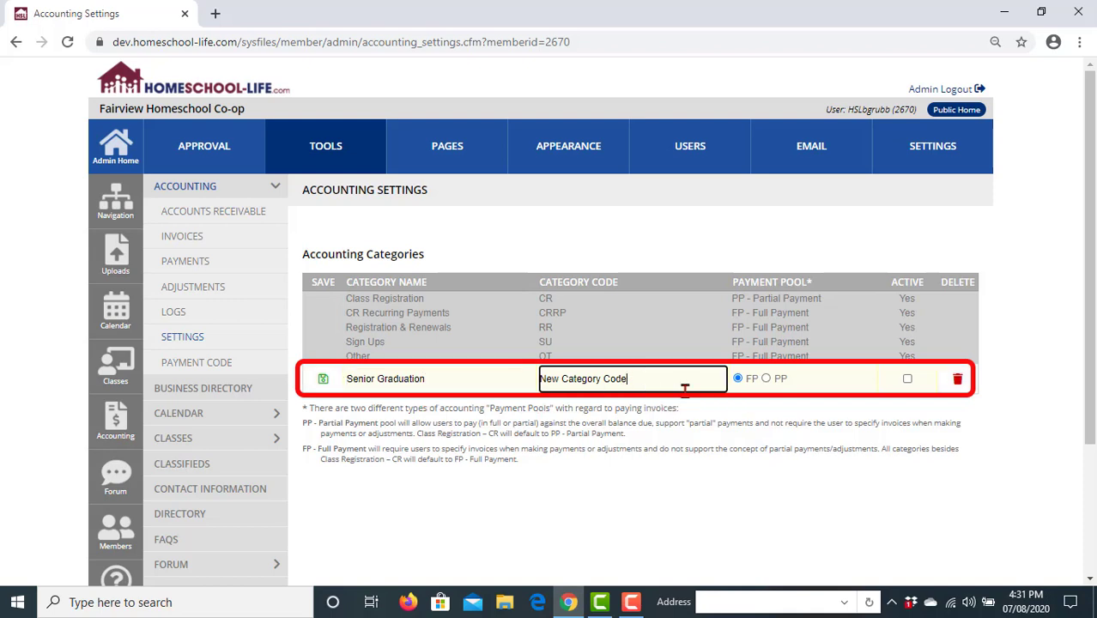
{"action": "key", "text": "BackSpace"}
{"action": "key", "text": "BackSpace"}
{"action": "key", "text": "BackSpace"}
{"action": "key", "text": "BackSpace"}
{"action": "key", "text": "BackSpace"}
{"action": "key", "text": "BackSpace"}
{"action": "key", "text": "BackSpace"}
{"action": "key", "text": "BackSpace"}
{"action": "key", "text": "BackSpace"}
{"action": "key", "text": "BackSpace"}
{"action": "key", "text": "BackSpace"}
{"action": "key", "text": "BackSpace"}
{"action": "key", "text": "BackSpace"}
{"action": "key", "text": "BackSpace"}
{"action": "key", "text": "BackSpace"}
{"action": "key", "text": "BackSpace"}
{"action": "key", "text": "BackSpace"}
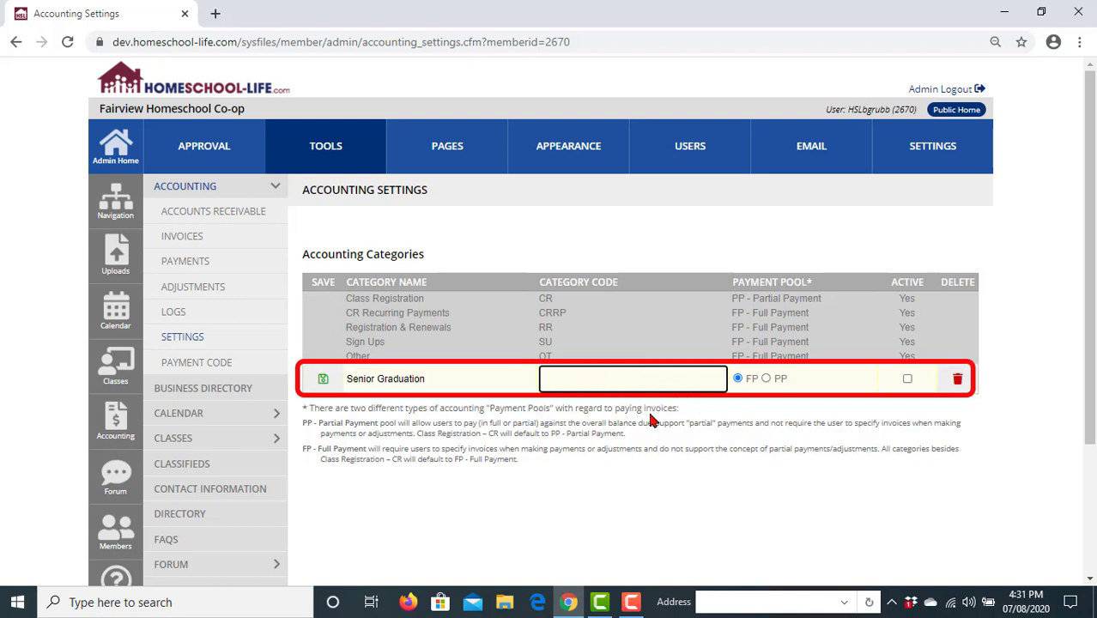
{"action": "type", "text": "SRGR"}
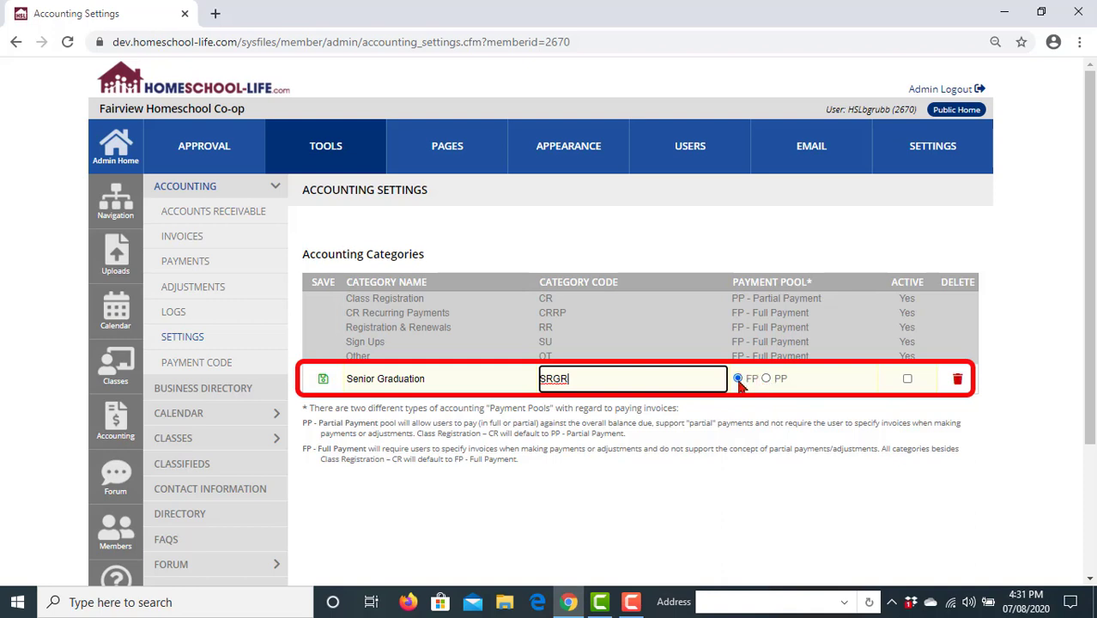
{"action": "left_click", "coordinate": [908, 380]}
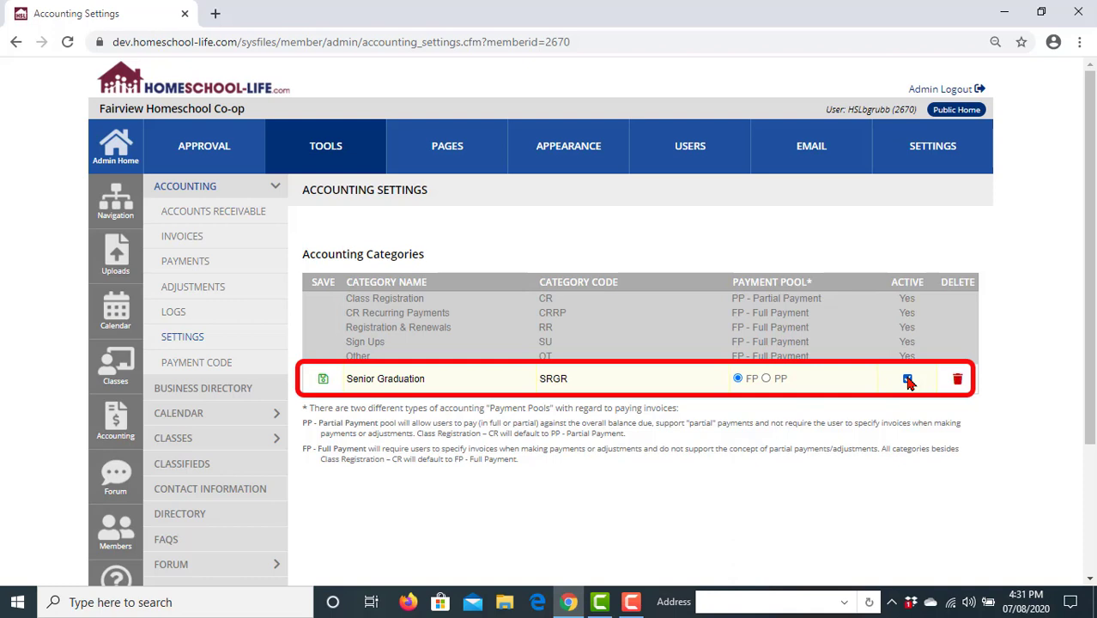
{"action": "left_click", "coordinate": [324, 382]}
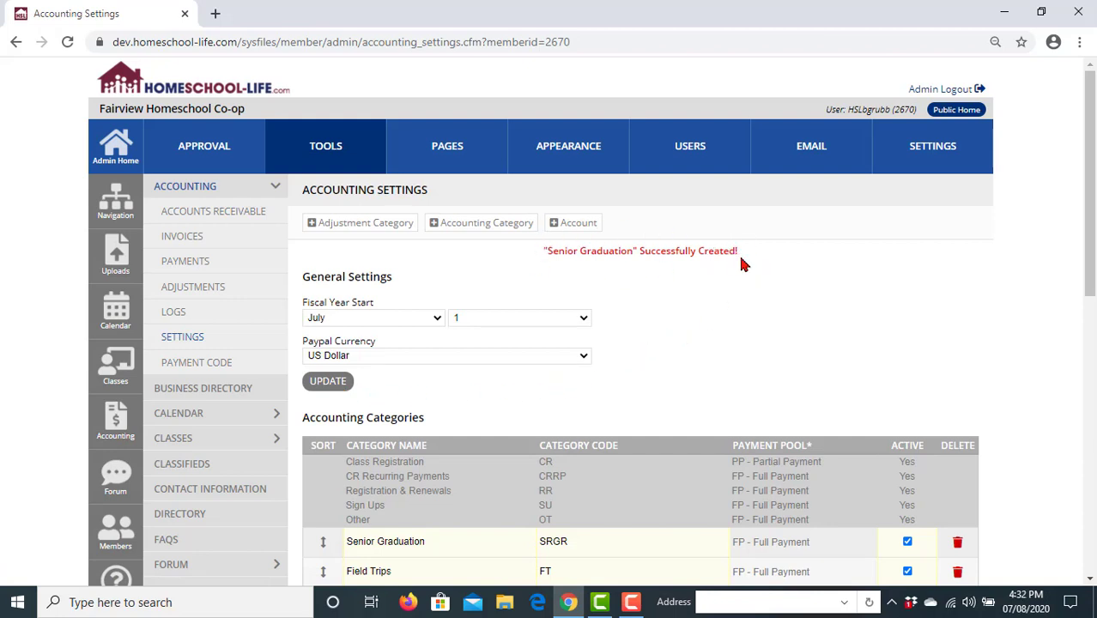
- Drag Senior Graduation below Field Trips to save the new category order
{"action": "scroll", "coordinate": [1052, 375], "scroll_direction": "down", "scroll_amount": 2}
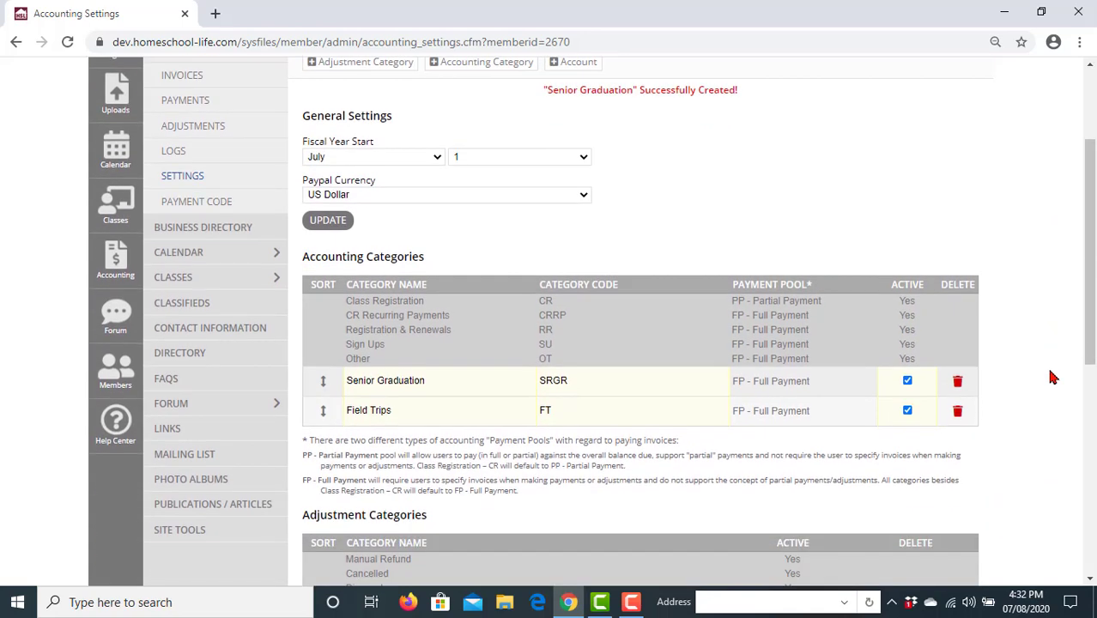
{"action": "scroll", "coordinate": [1052, 374], "scroll_direction": "down", "scroll_amount": 1}
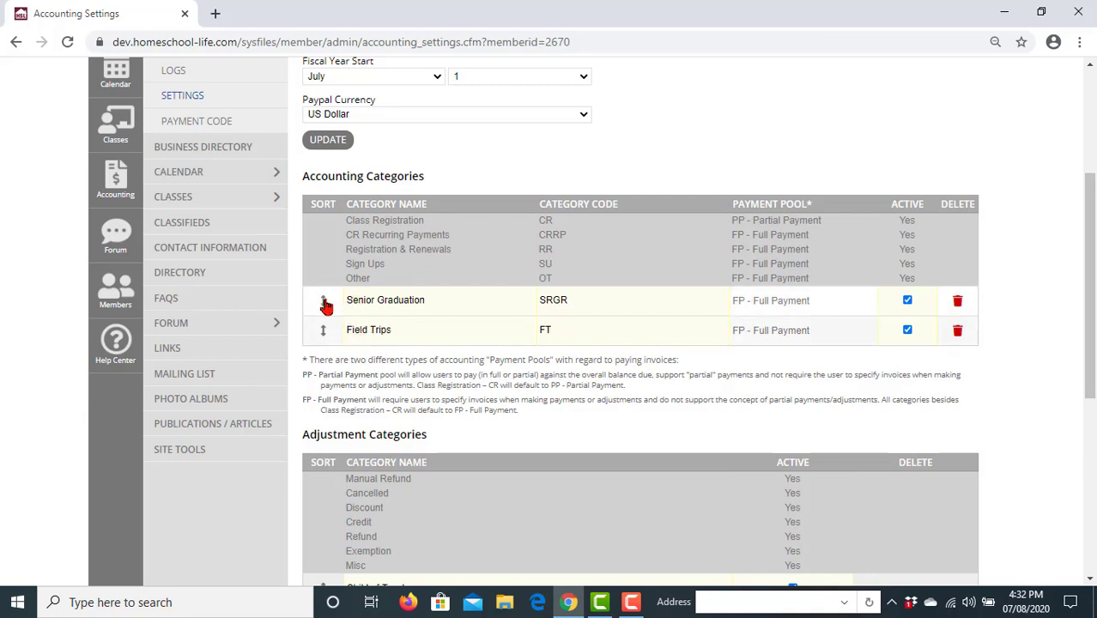
{"action": "left_click_drag", "start_coordinate": [323, 302], "coordinate": [325, 344]}
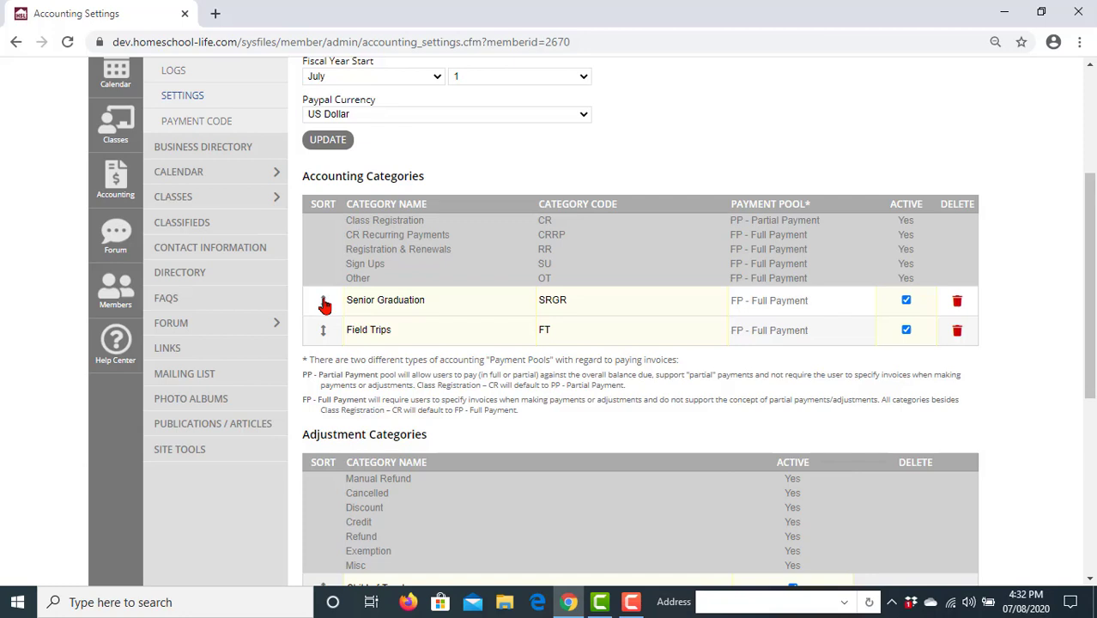
{"action": "mouse_move", "coordinate": [319, 312]}
{"action": "left_mouse_down"}
{"action": "mouse_move", "coordinate": [326, 337]}
{"action": "mouse_move", "coordinate": [323, 296]}
{"action": "left_mouse_up"}
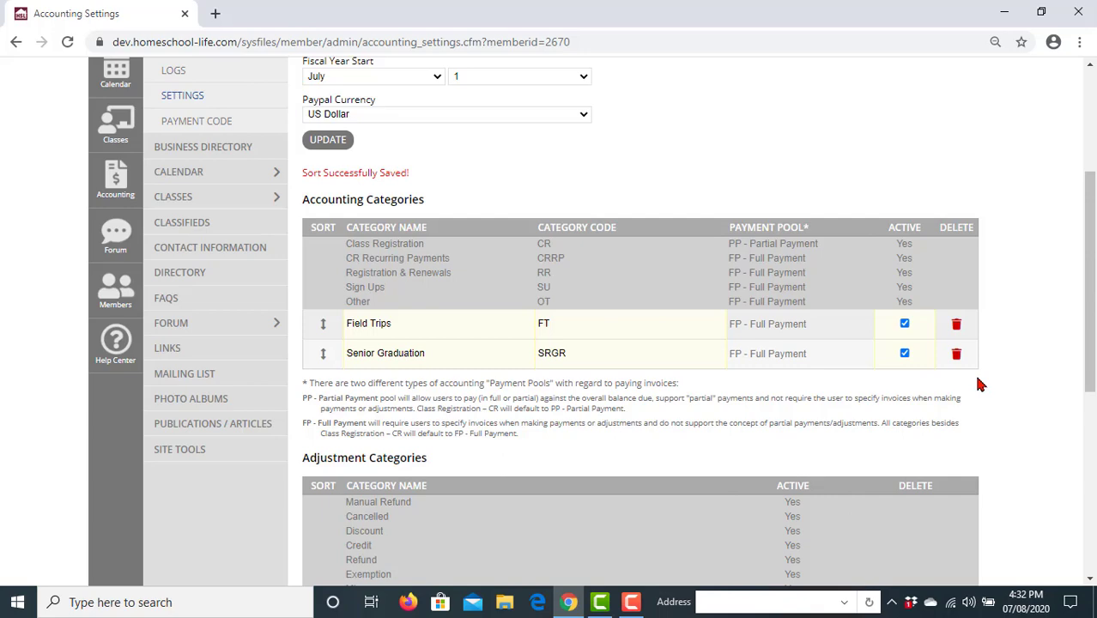
{"action": "scroll", "coordinate": [981, 384], "scroll_direction": "down", "scroll_amount": 2}
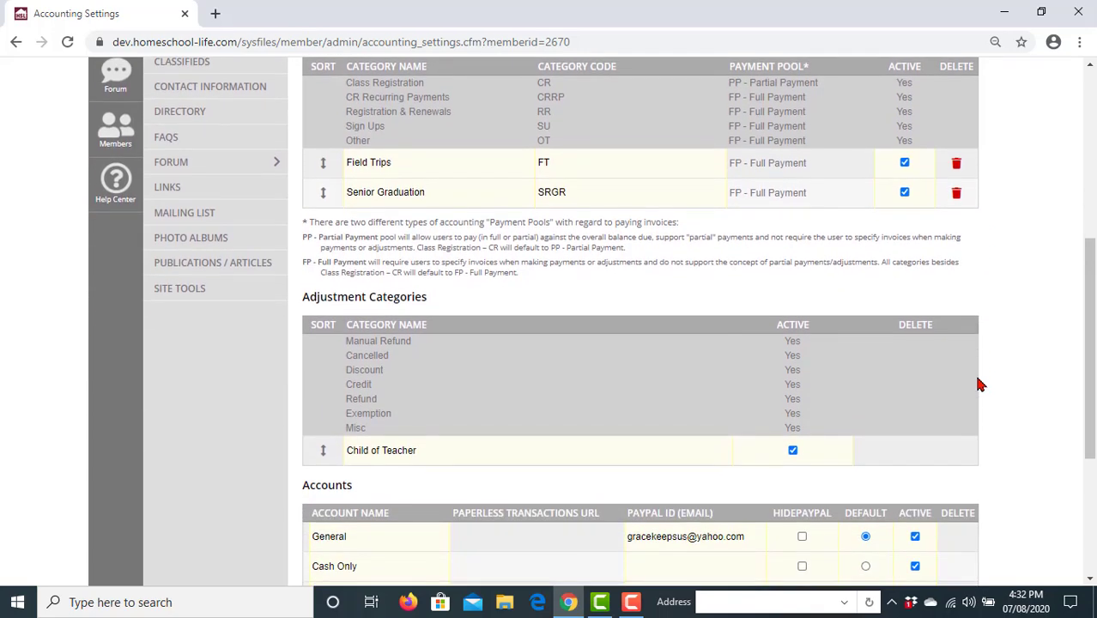
{"action": "scroll", "coordinate": [981, 384], "scroll_direction": "down", "scroll_amount": 1}
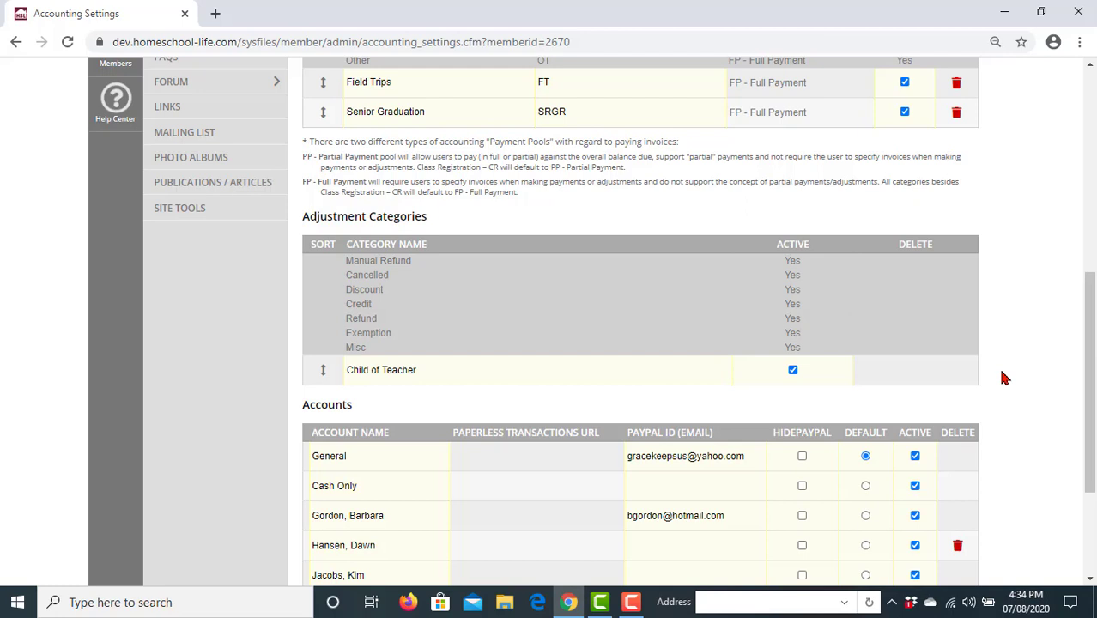
{"action": "scroll", "coordinate": [1004, 378], "scroll_direction": "up", "scroll_amount": 5}
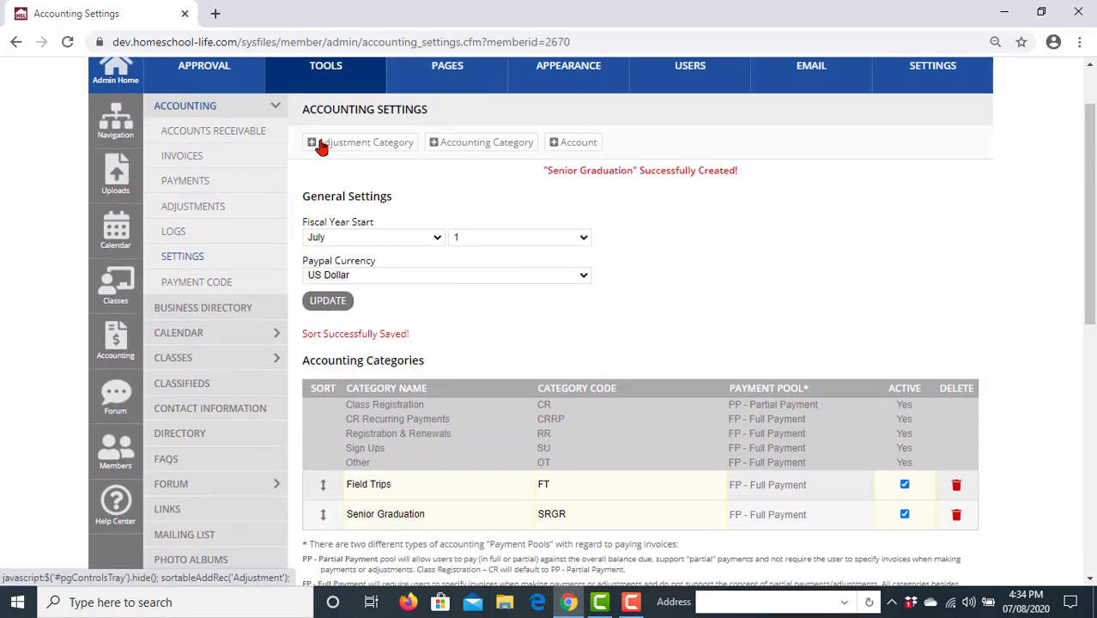
- Add an adjustment category row, name it 'Board Member', tick Active, and save
{"action": "left_click", "coordinate": [321, 146]}
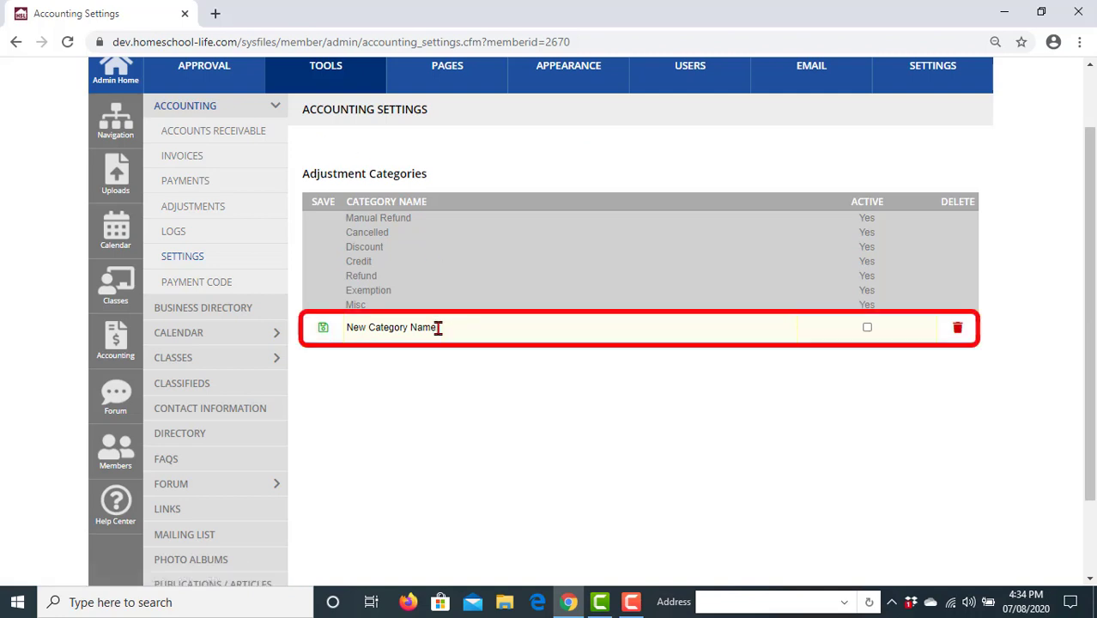
{"action": "left_click_drag", "start_coordinate": [437, 327], "coordinate": [348, 316]}
{"action": "type", "text": "N"}
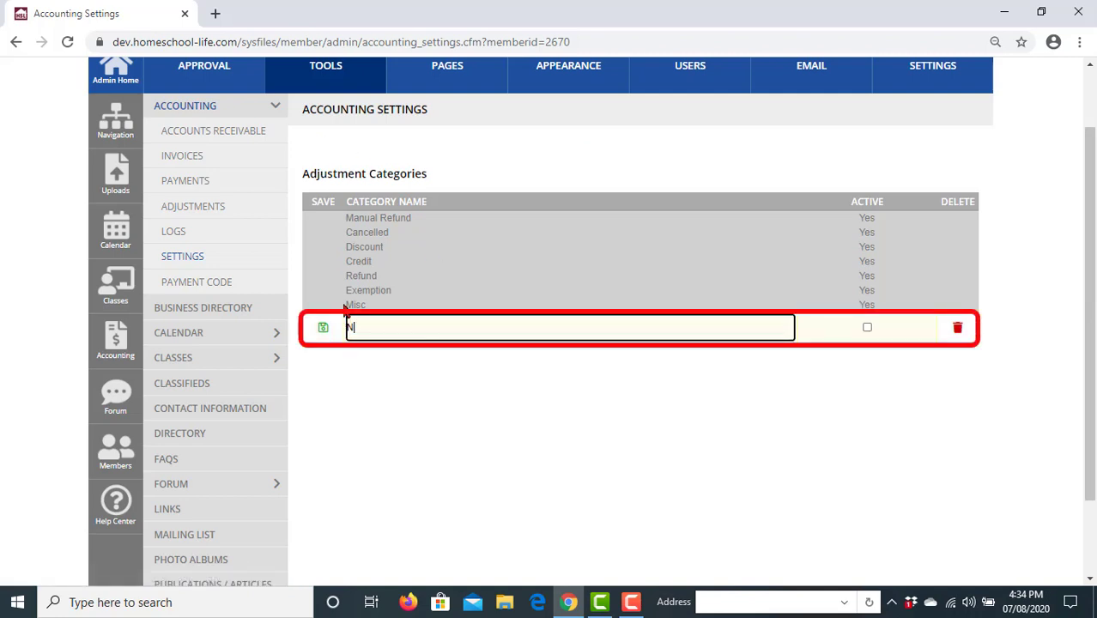
{"action": "key", "text": "BackSpace"}
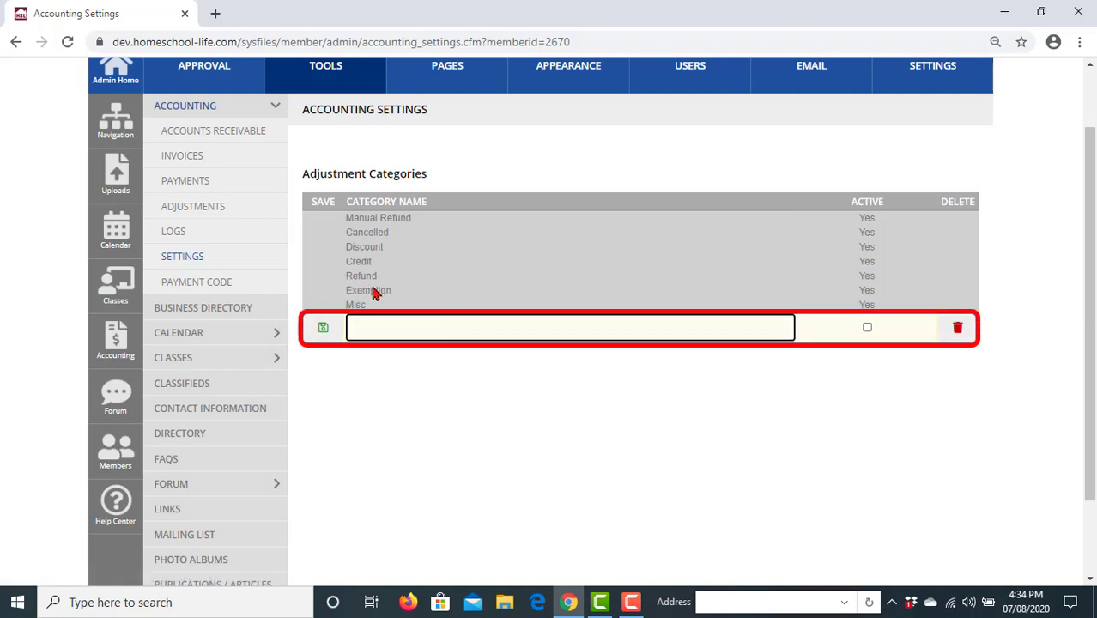
{"action": "left_click", "coordinate": [370, 324]}
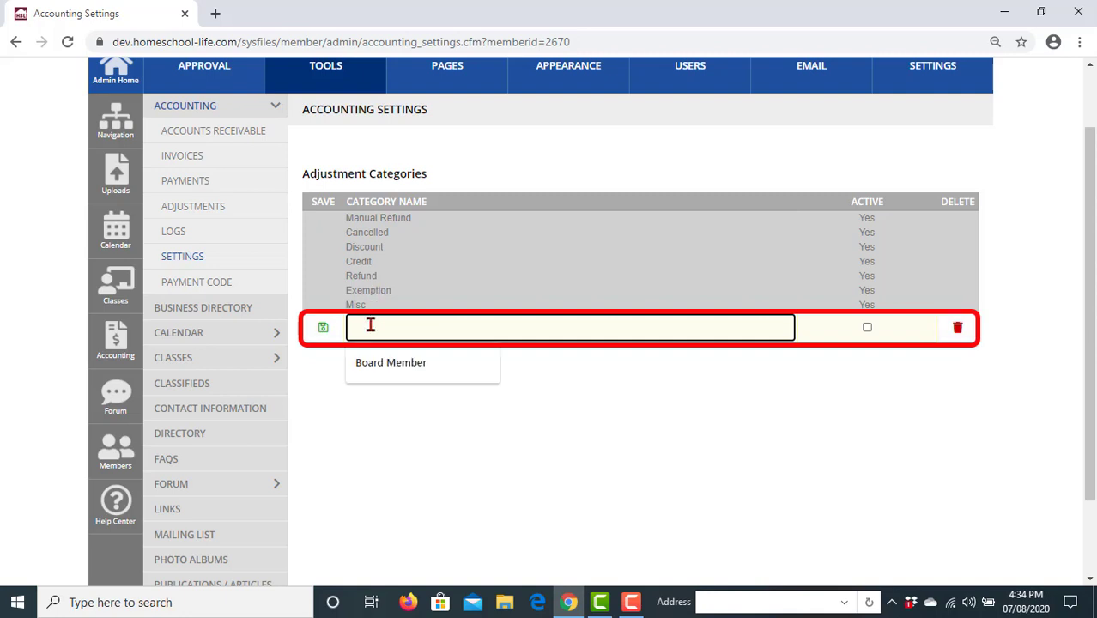
{"action": "type", "text": "Board Member"}
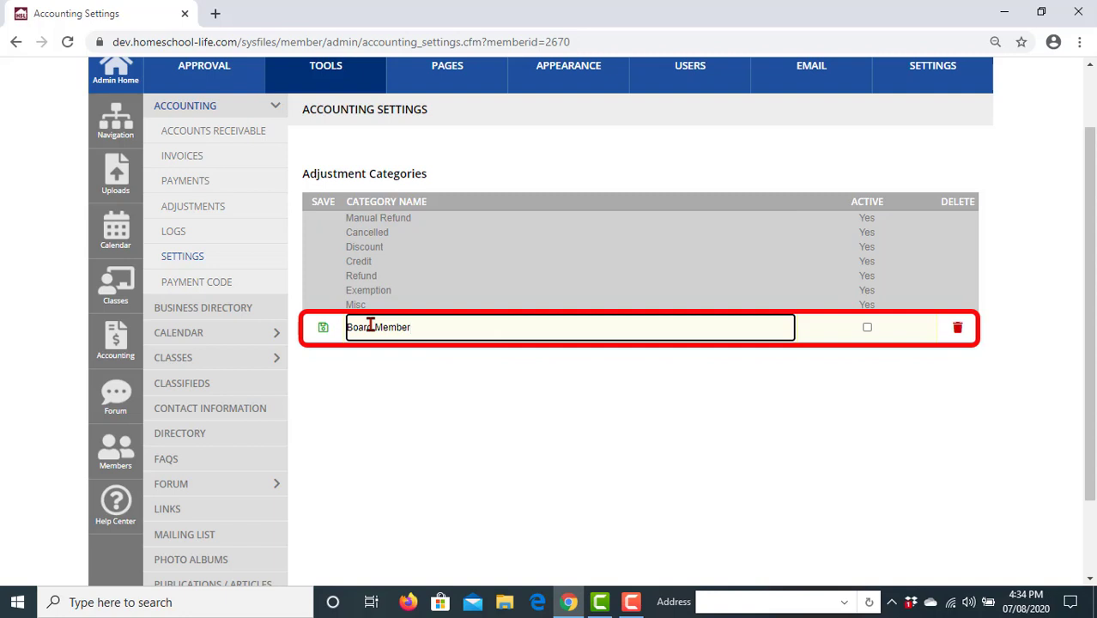
{"action": "left_click", "coordinate": [866, 328]}
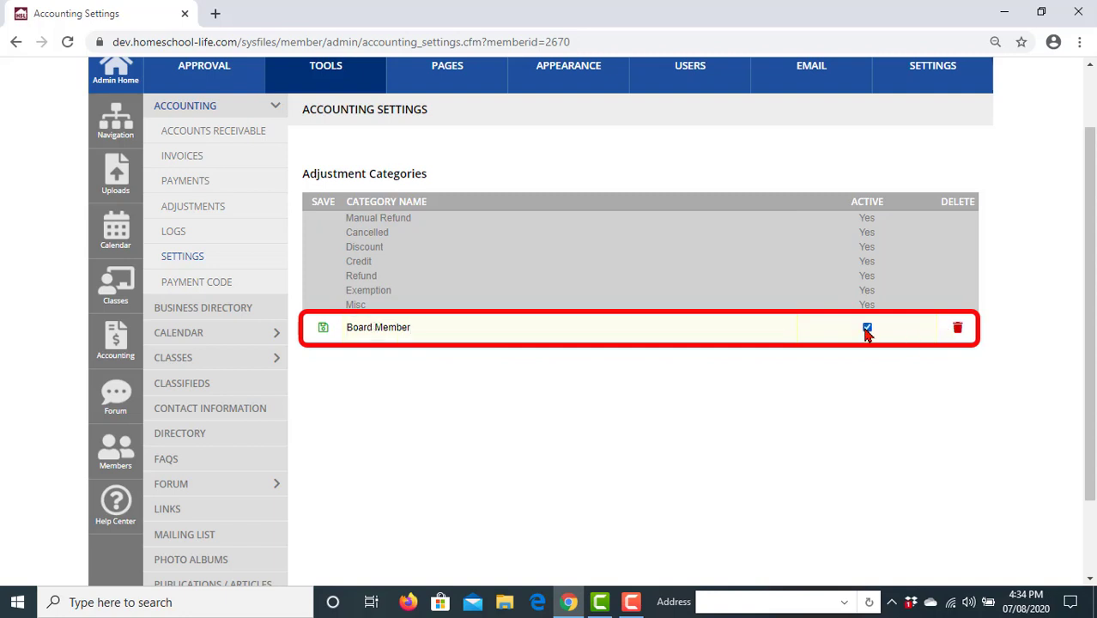
{"action": "left_click", "coordinate": [323, 330]}
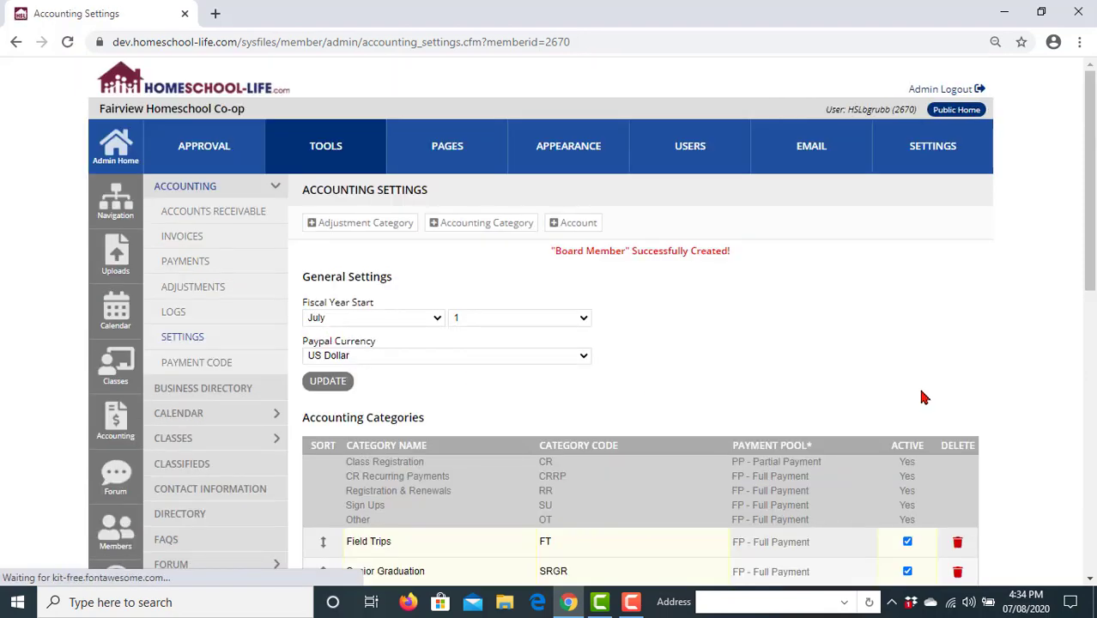
{"action": "scroll", "coordinate": [1001, 394], "scroll_direction": "down", "scroll_amount": 1}
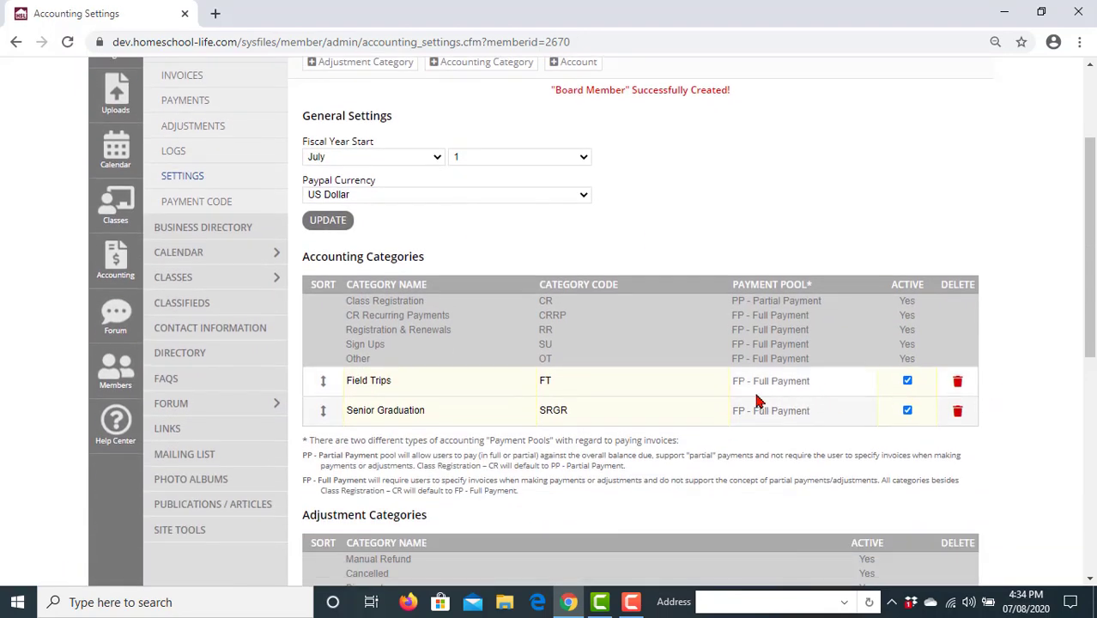
{"action": "scroll", "coordinate": [287, 438], "scroll_direction": "down", "scroll_amount": 3}
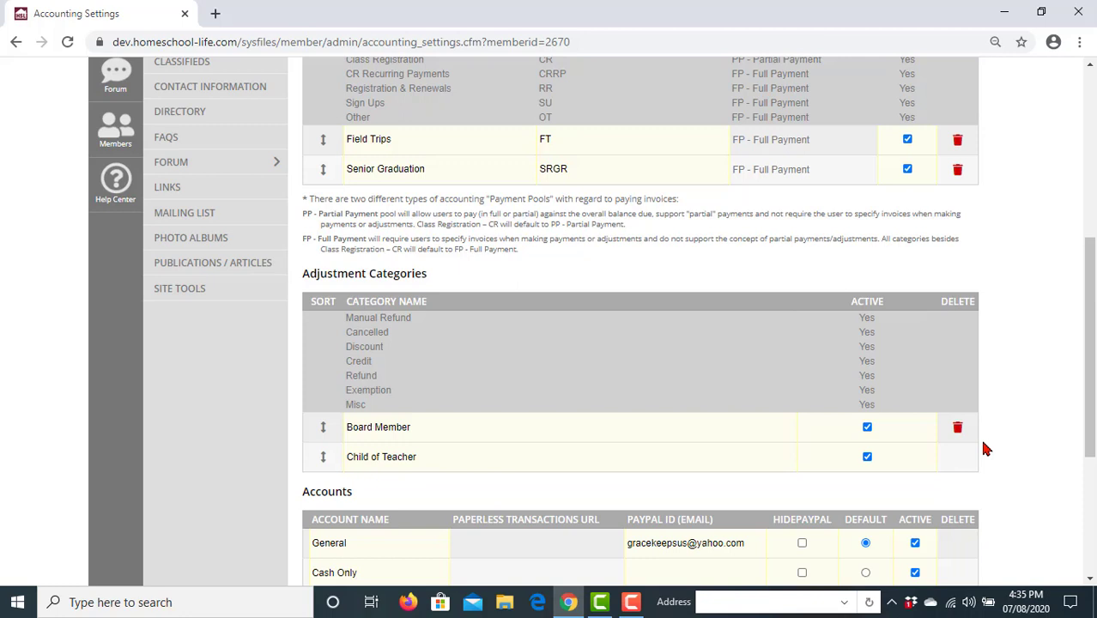
{"action": "scroll", "coordinate": [985, 449], "scroll_direction": "up", "scroll_amount": 2}
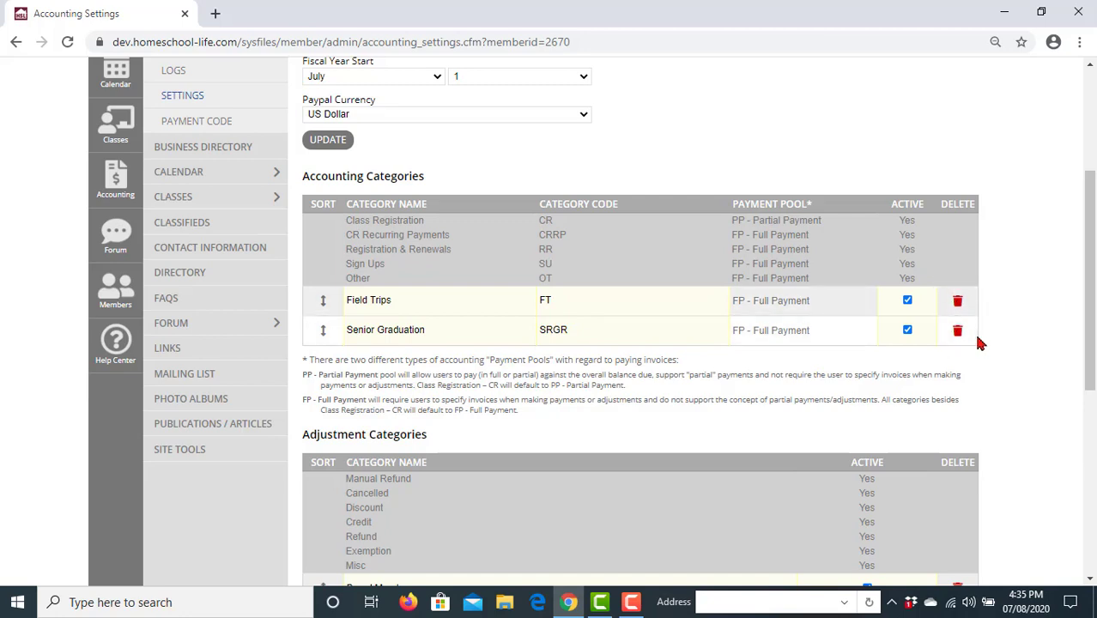
{"action": "scroll", "coordinate": [995, 343], "scroll_direction": "down", "scroll_amount": 3}
{"action": "scroll", "coordinate": [1023, 357], "scroll_direction": "down", "scroll_amount": 1}
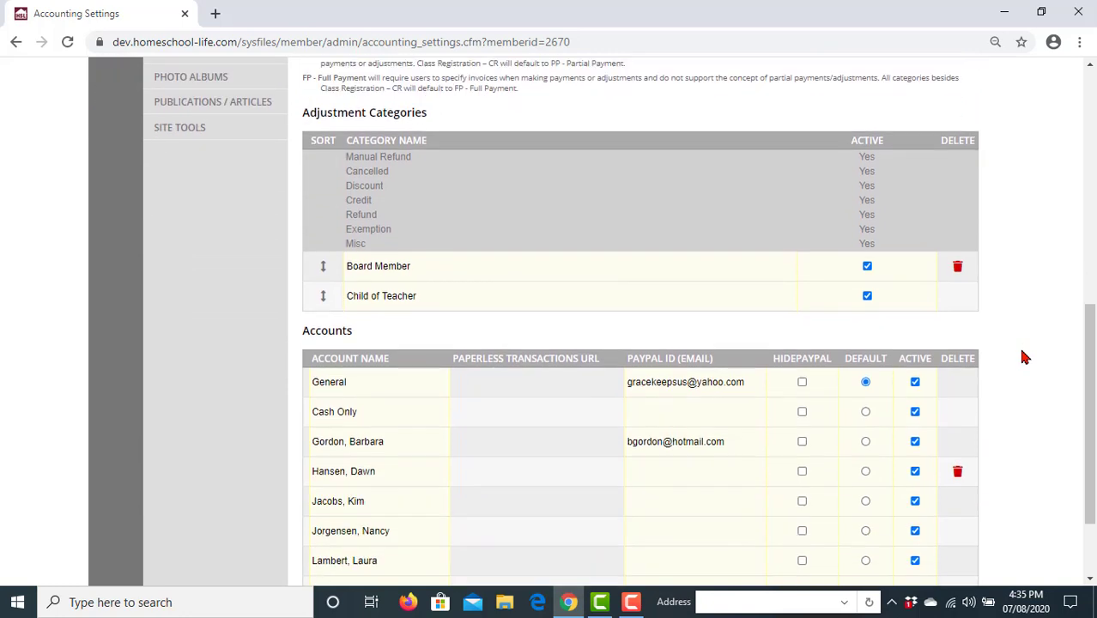
{"action": "scroll", "coordinate": [1023, 357], "scroll_direction": "up", "scroll_amount": 2}
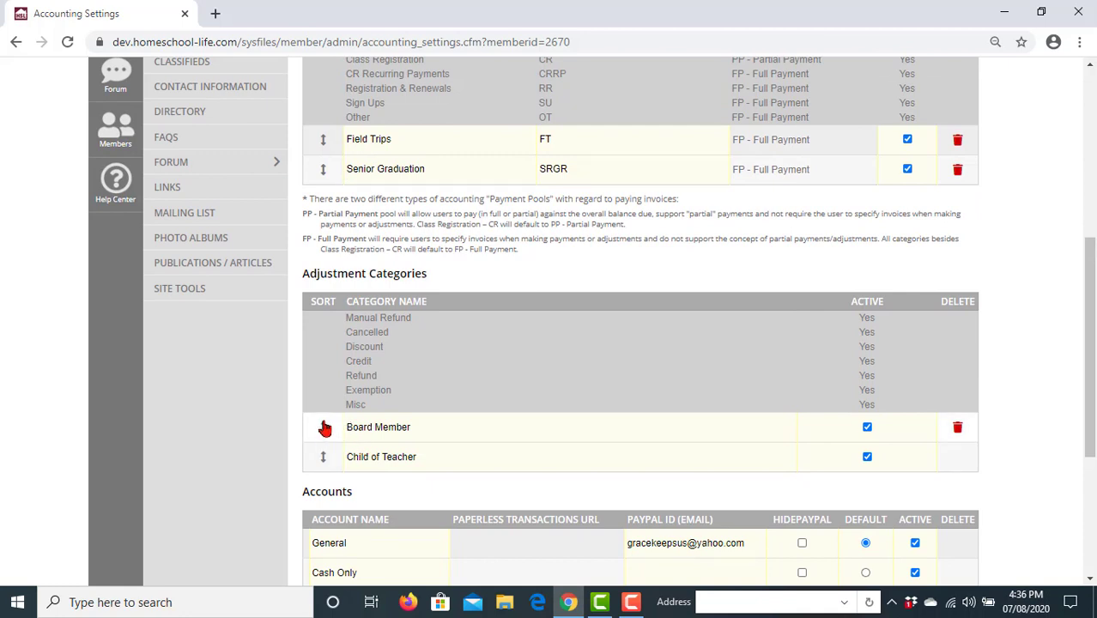
- Drag Board Member's sort handle to save it above Child of Teacher
{"action": "left_click_drag", "start_coordinate": [321, 429], "coordinate": [324, 452]}
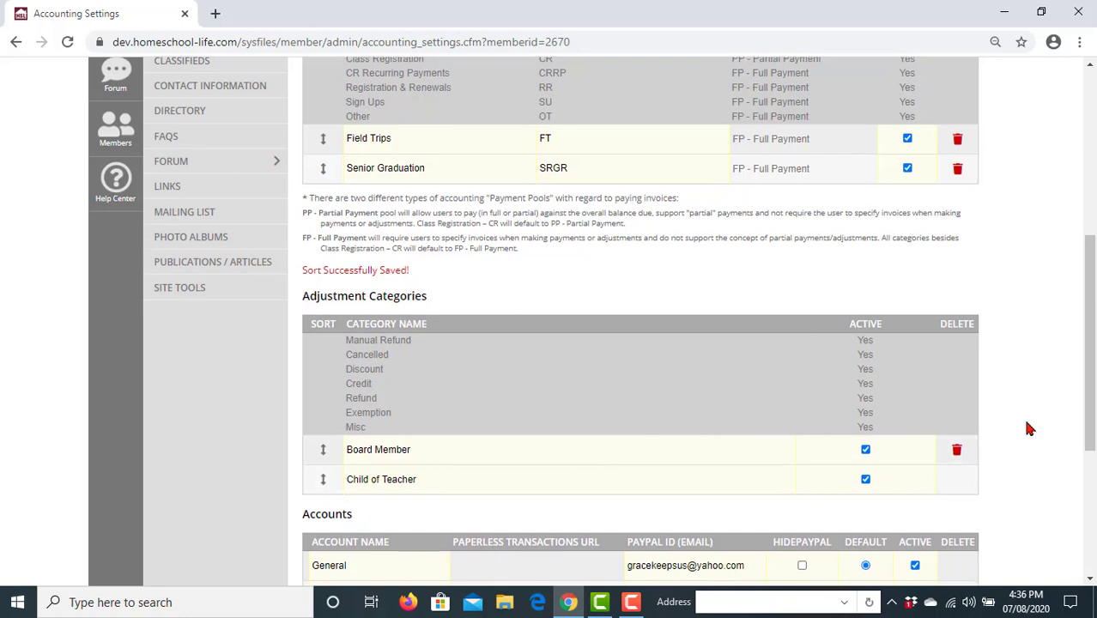
{"action": "scroll", "coordinate": [1030, 429], "scroll_direction": "down", "scroll_amount": 2}
{"action": "scroll", "coordinate": [1030, 429], "scroll_direction": "down", "scroll_amount": 1}
{"action": "scroll", "coordinate": [1030, 429], "scroll_direction": "up", "scroll_amount": 1}
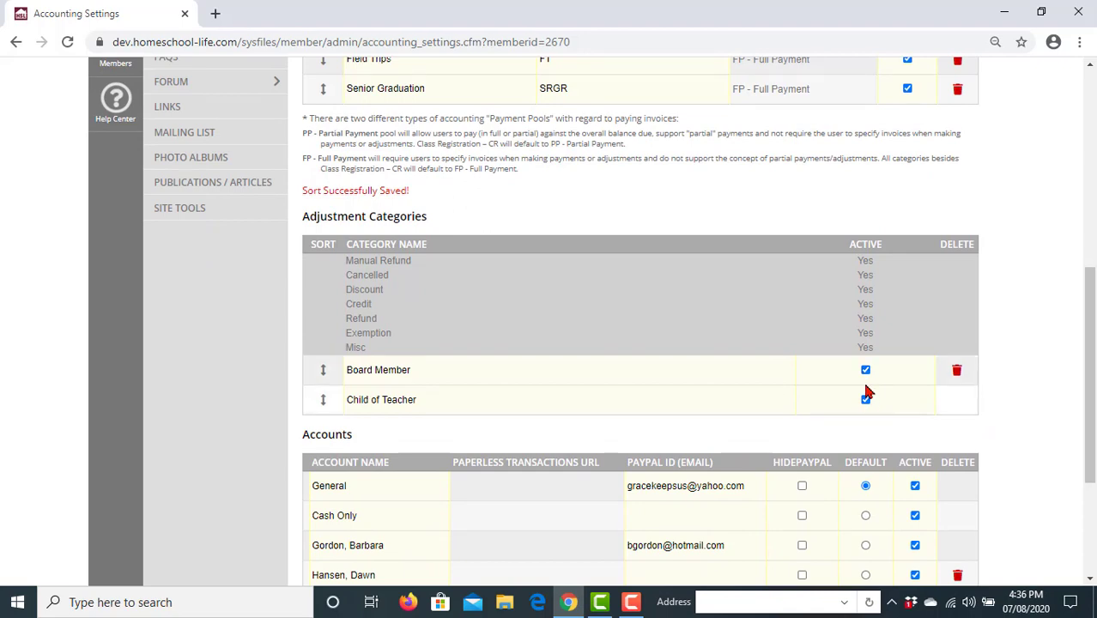
{"action": "scroll", "coordinate": [893, 361], "scroll_direction": "up", "scroll_amount": 3}
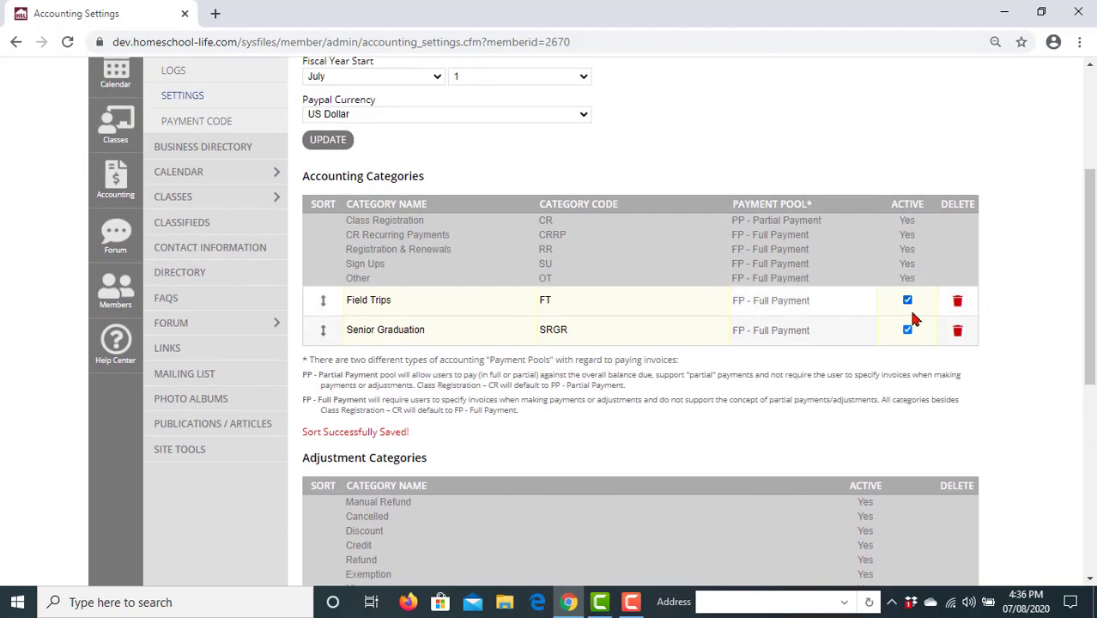
{"action": "scroll", "coordinate": [1050, 351], "scroll_direction": "down", "scroll_amount": 5}
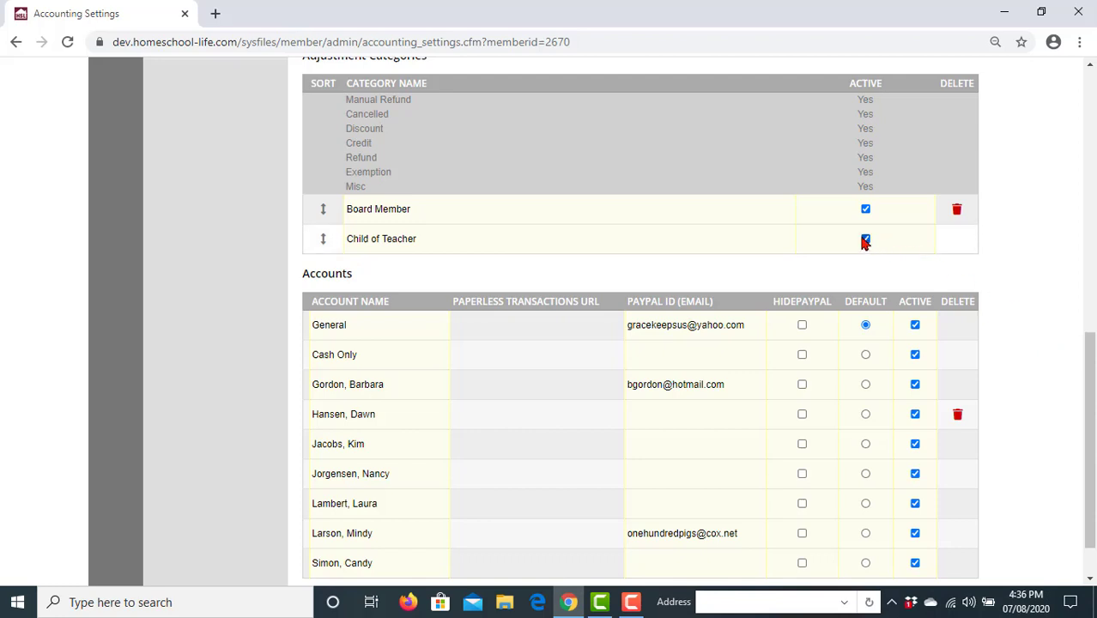
- Toggle Child of Teacher's Active checkbox off and back on, leaving it active
{"action": "left_click", "coordinate": [866, 242]}
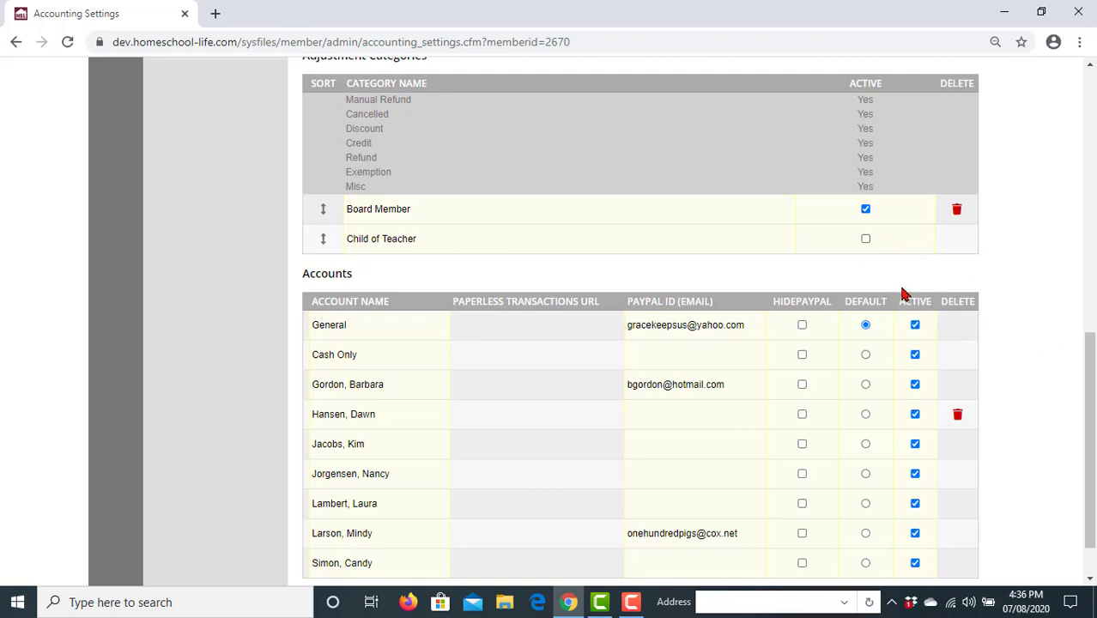
{"action": "left_click", "coordinate": [865, 241]}
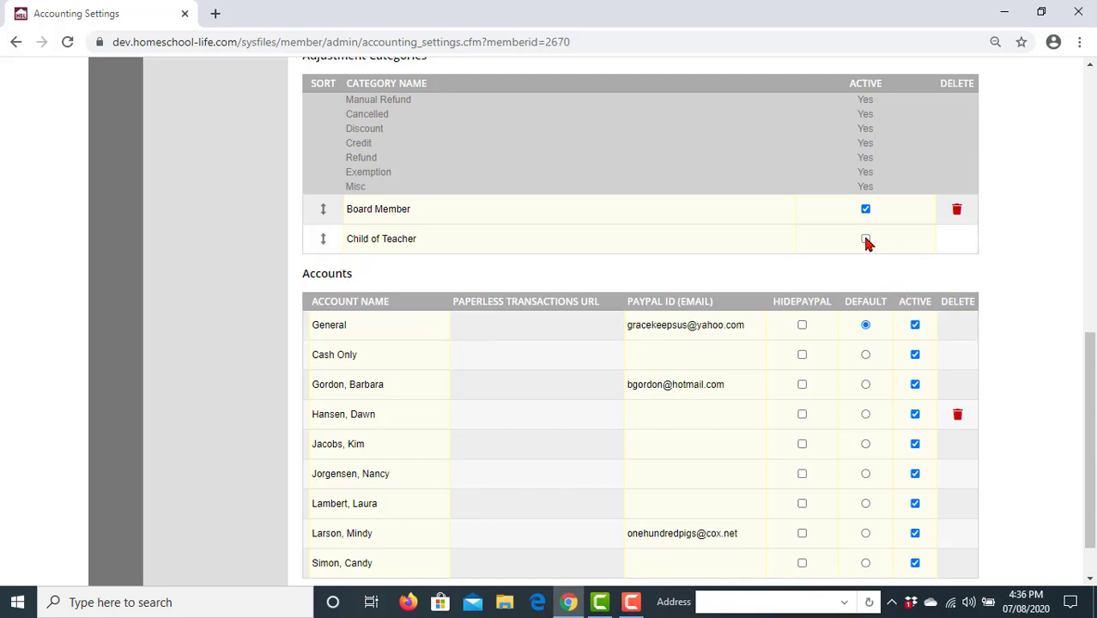
{"action": "scroll", "coordinate": [1039, 279], "scroll_direction": "down", "scroll_amount": 1}
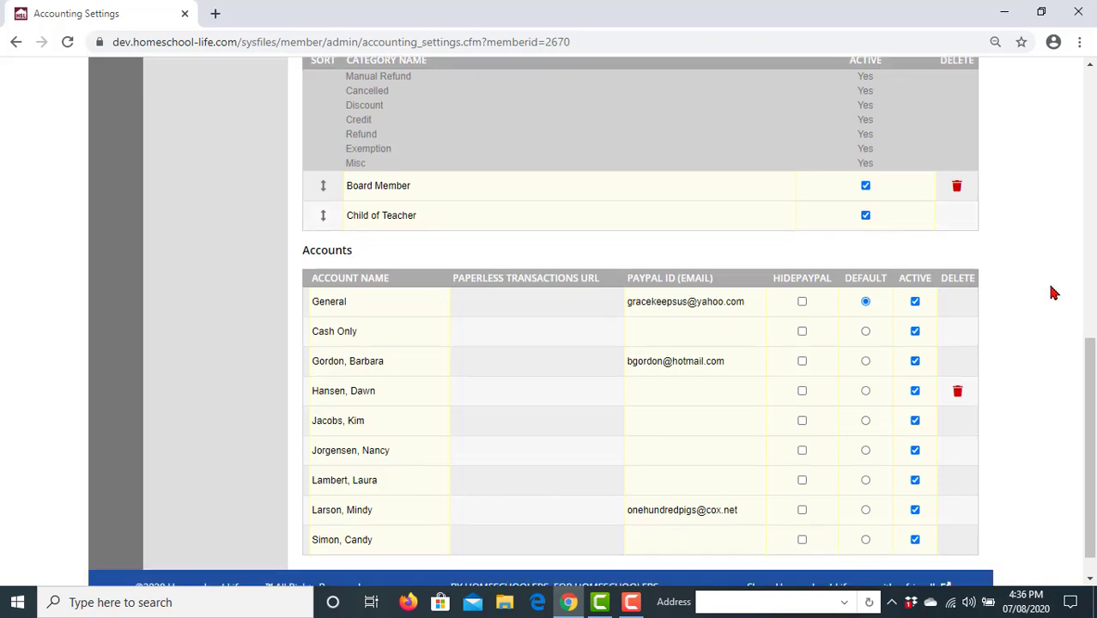
{"action": "scroll", "coordinate": [1054, 292], "scroll_direction": "up", "scroll_amount": 1}
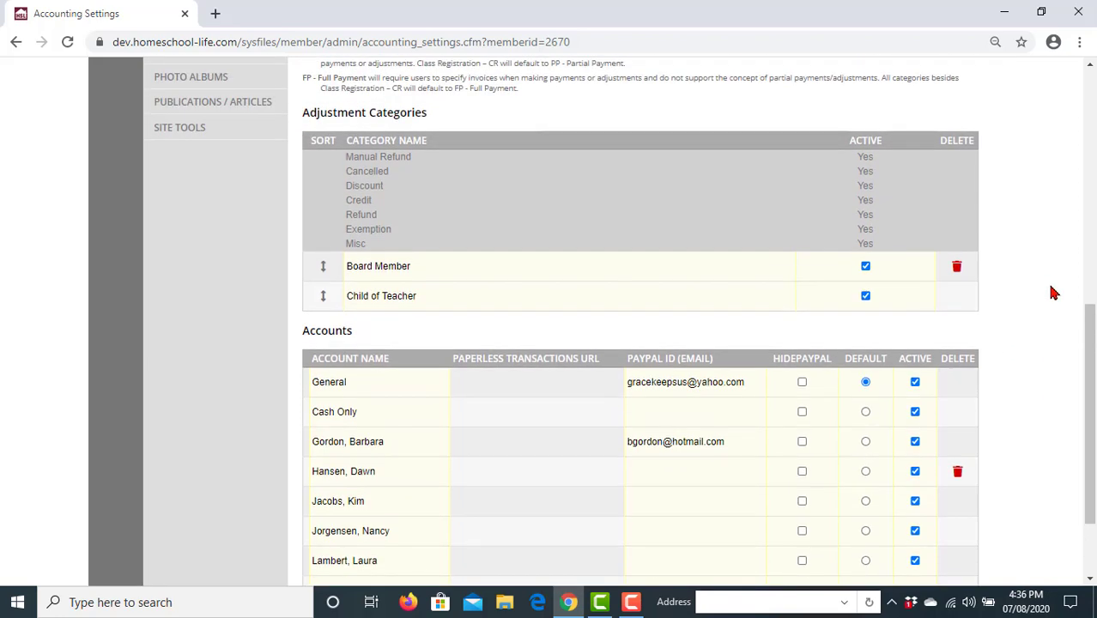
{"action": "scroll", "coordinate": [1070, 314], "scroll_direction": "down", "scroll_amount": 2}
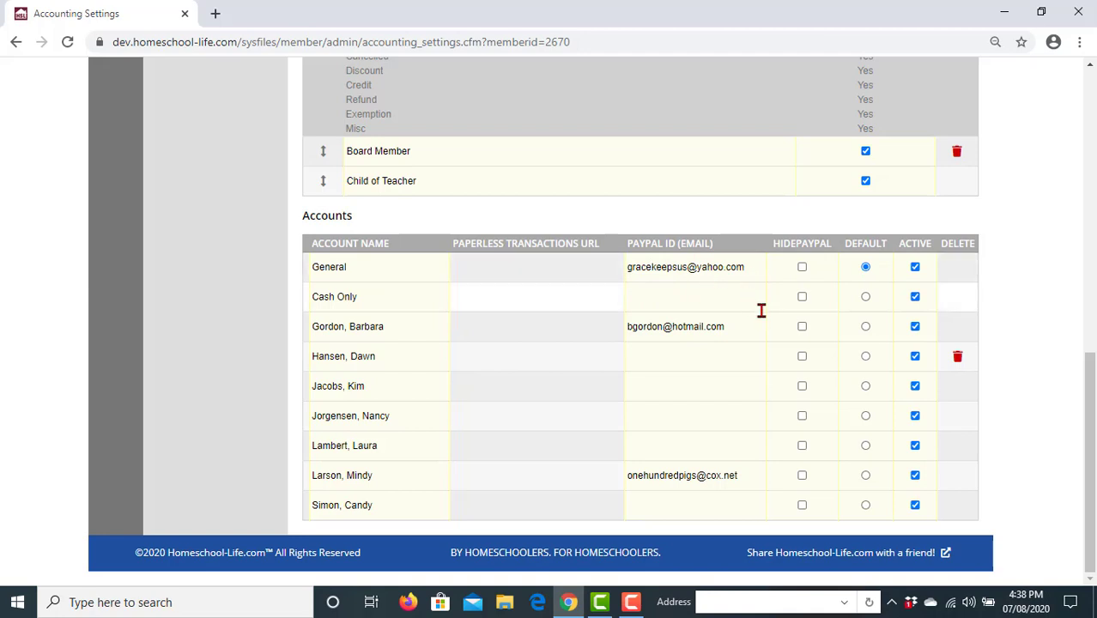
- Add a new account row and replace the placeholder name with the member's full name
{"action": "scroll", "coordinate": [766, 316], "scroll_direction": "up", "scroll_amount": 5}
{"action": "scroll", "coordinate": [766, 316], "scroll_direction": "up", "scroll_amount": 2}
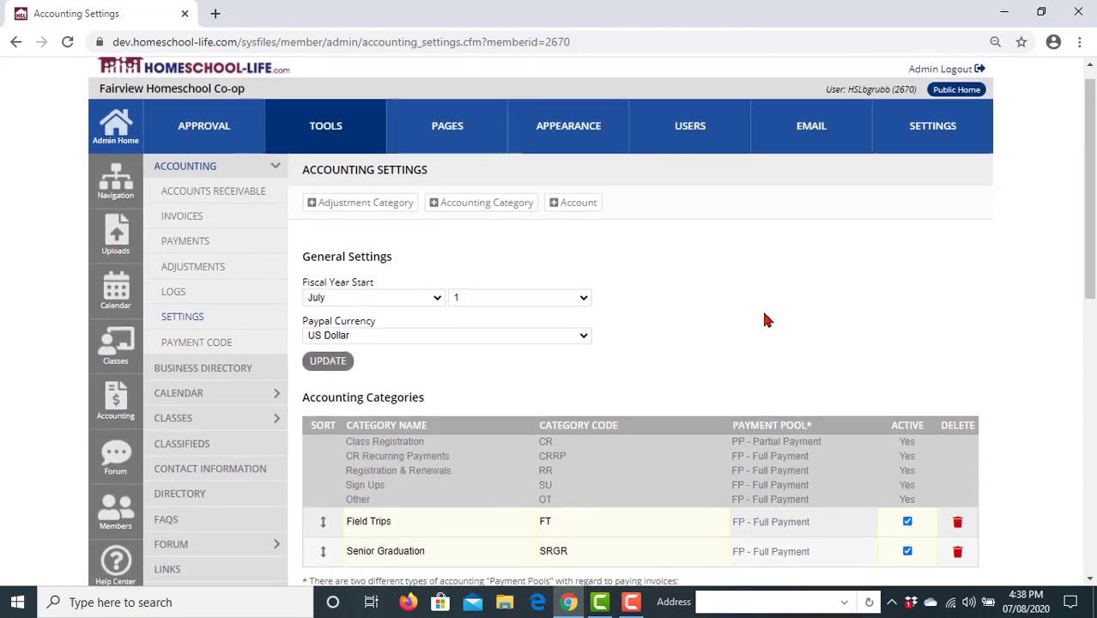
{"action": "left_click", "coordinate": [568, 228]}
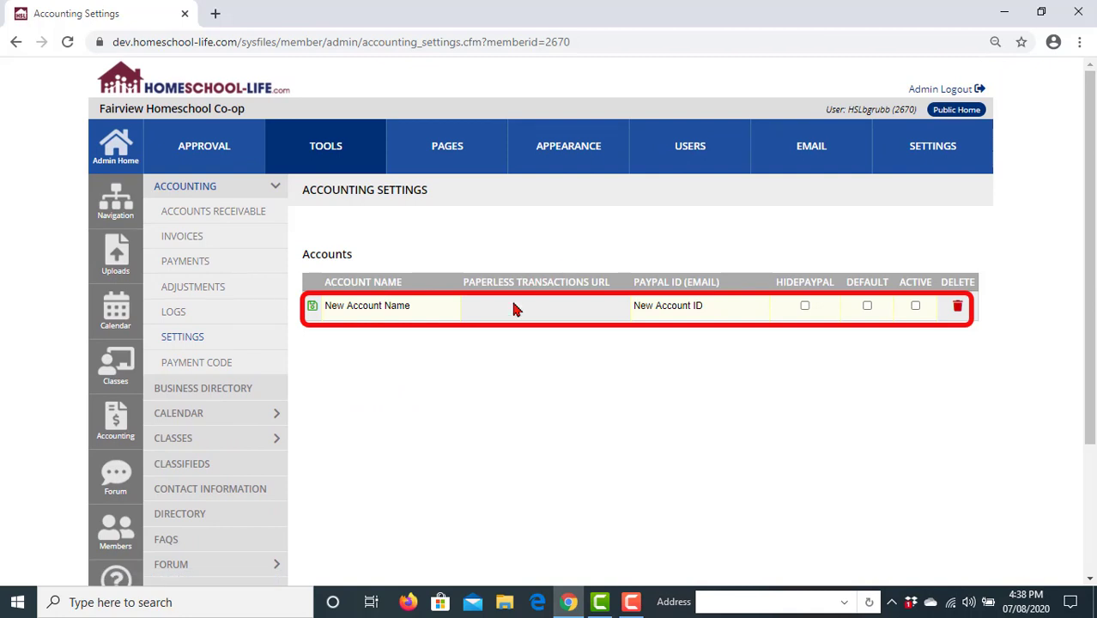
{"action": "left_click", "coordinate": [412, 309]}
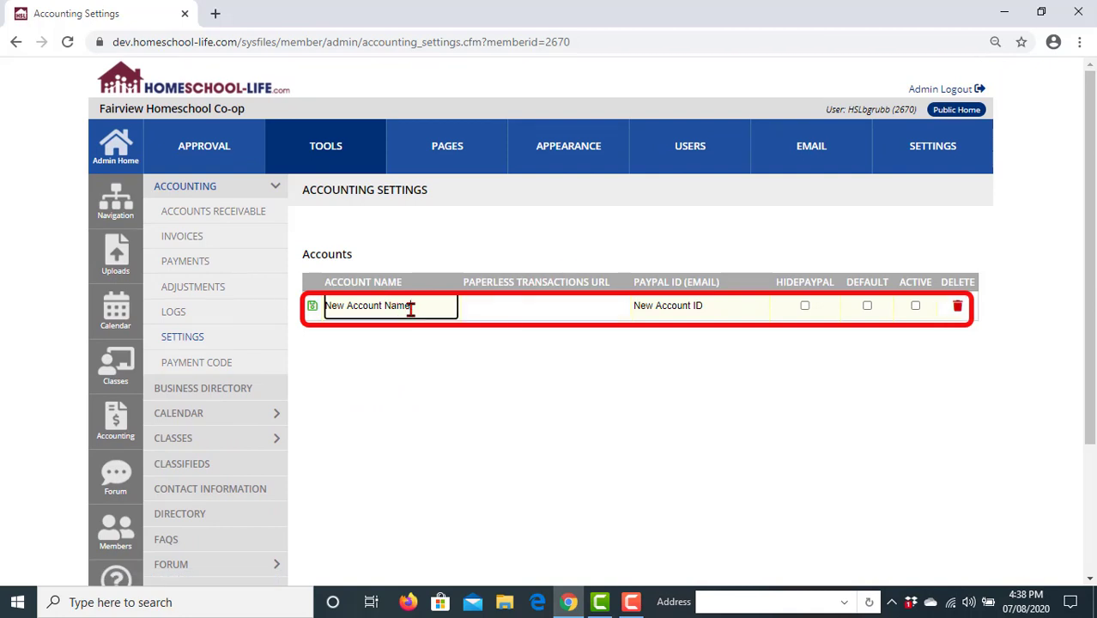
{"action": "key", "text": "BackSpace"}
{"action": "key", "text": "BackSpace"}
{"action": "key", "text": "BackSpace"}
{"action": "key", "text": "BackSpace"}
{"action": "key", "text": "BackSpace"}
{"action": "key", "text": "BackSpace"}
{"action": "key", "text": "BackSpace"}
{"action": "key", "text": "BackSpace"}
{"action": "key", "text": "BackSpace"}
{"action": "key", "text": "BackSpace"}
{"action": "key", "text": "BackSpace"}
{"action": "key", "text": "BackSpace"}
{"action": "key", "text": "BackSpace"}
{"action": "key", "text": "BackSpace"}
{"action": "key", "text": "BackSpace"}
{"action": "key", "text": "BackSpace"}
{"action": "type", "text": "John Doe"}
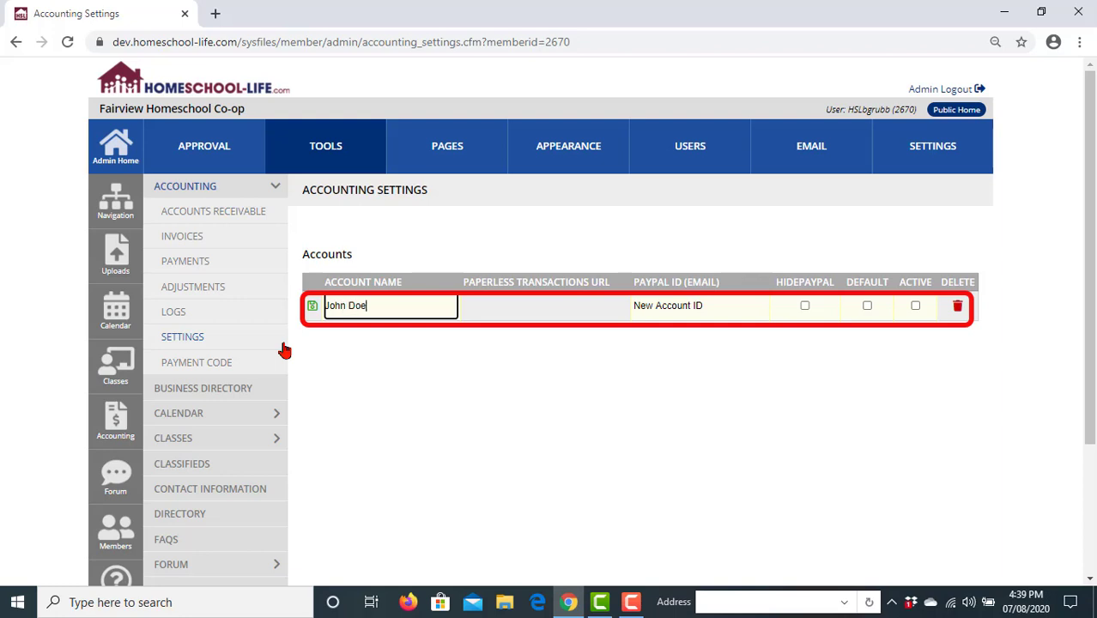
- Enter the member's PayPal e-mail, mark the account Active, and save it
{"action": "left_click", "coordinate": [711, 305]}
{"action": "key", "text": "BackSpace"}
{"action": "key", "text": "BackSpace"}
{"action": "key", "text": "BackSpace"}
{"action": "key", "text": "BackSpace"}
{"action": "key", "text": "BackSpace"}
{"action": "key", "text": "BackSpace"}
{"action": "key", "text": "BackSpace"}
{"action": "key", "text": "BackSpace"}
{"action": "key", "text": "BackSpace"}
{"action": "key", "text": "BackSpace"}
{"action": "key", "text": "BackSpace"}
{"action": "key", "text": "BackSpace"}
{"action": "key", "text": "BackSpace"}
{"action": "key", "text": "BackSpace"}
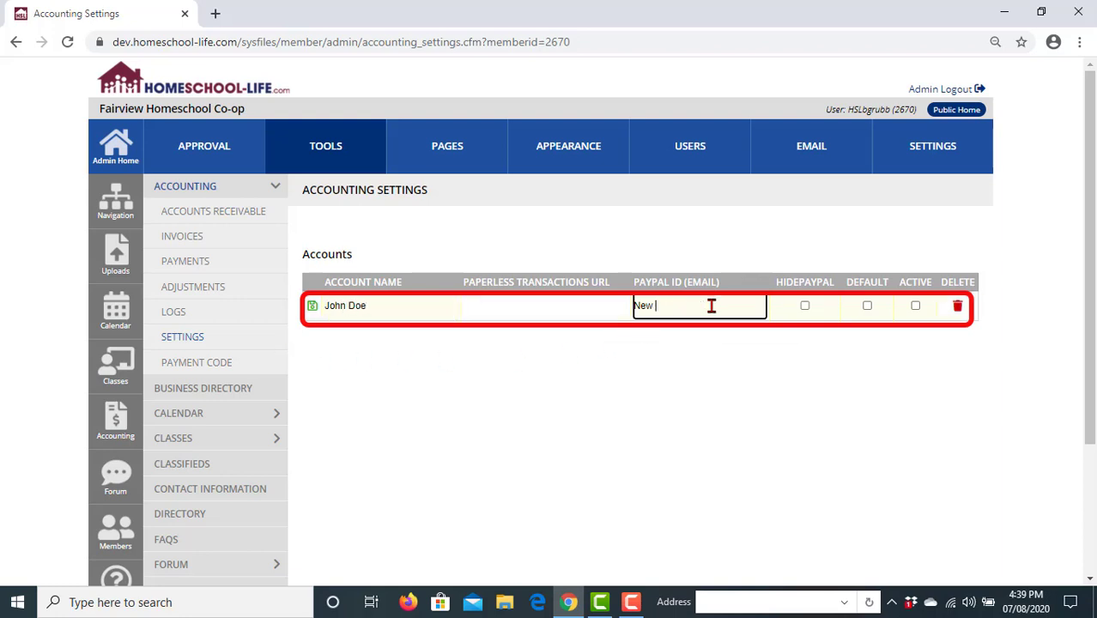
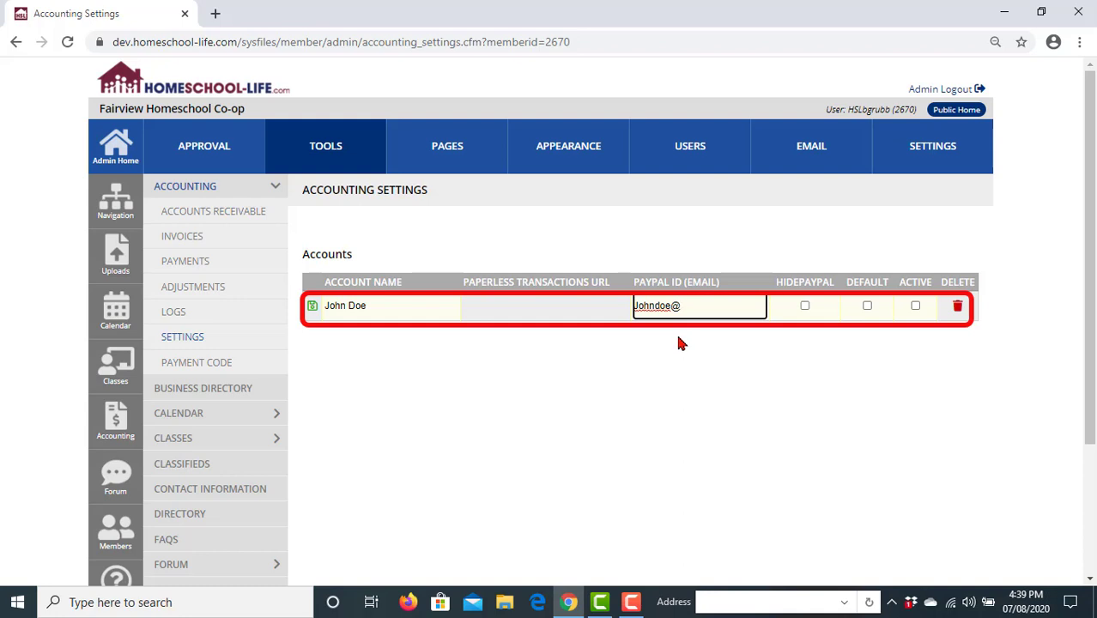
{"action": "left_click", "coordinate": [915, 307]}
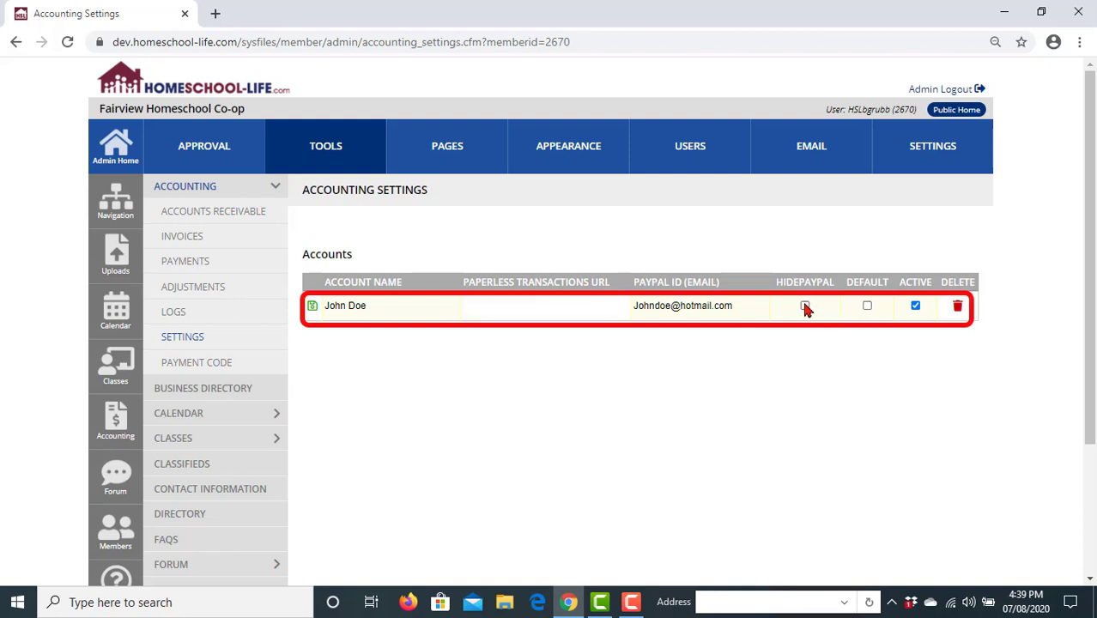
{"action": "left_click", "coordinate": [313, 307]}
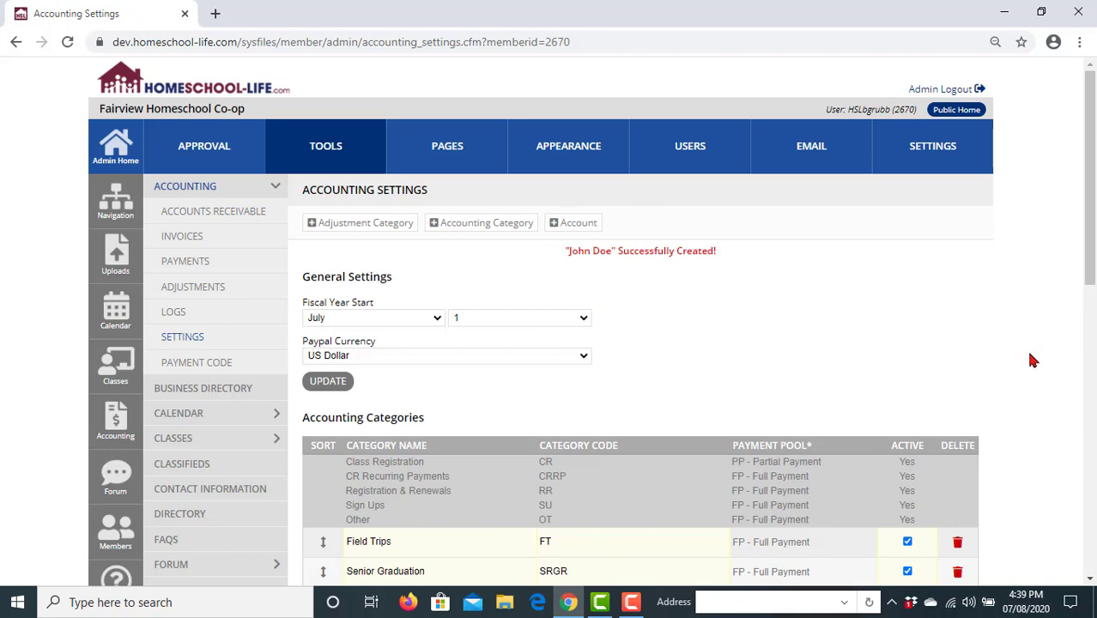
{"action": "scroll", "coordinate": [1030, 358], "scroll_direction": "down", "scroll_amount": 6}
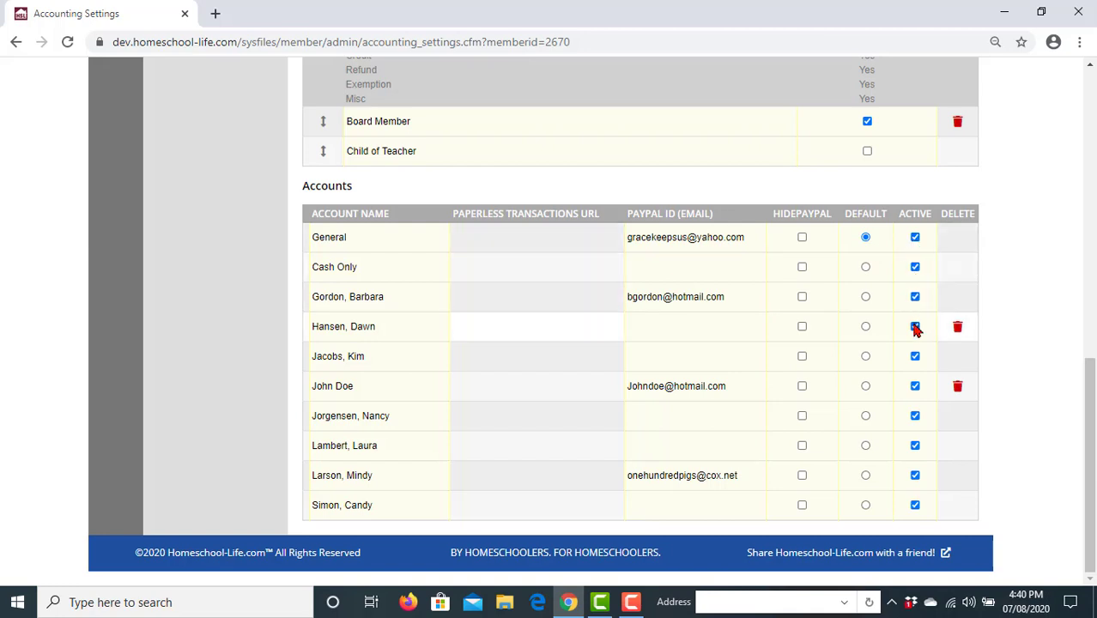
{"action": "left_click", "coordinate": [914, 507]}
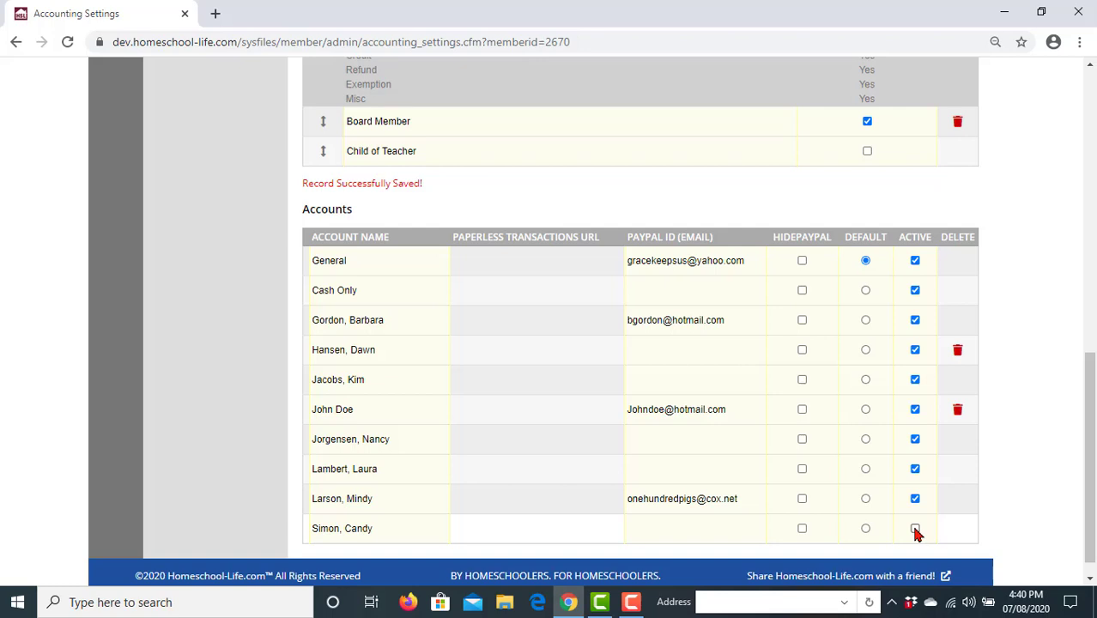
{"action": "left_click", "coordinate": [915, 528]}
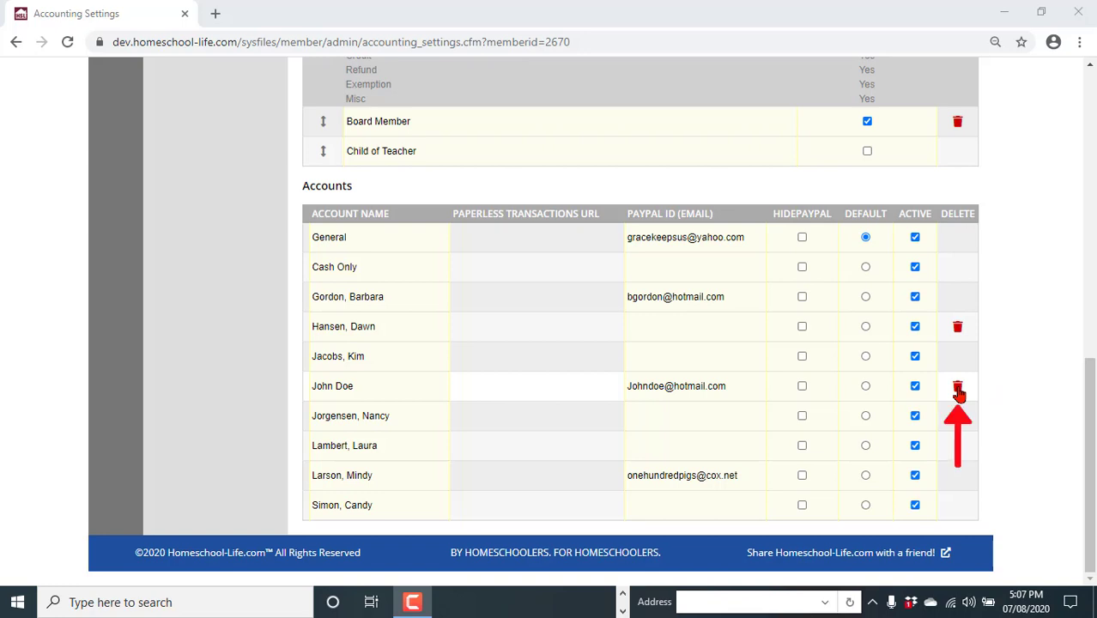
- Delete the newly added account and confirm the deletion
{"action": "left_click", "coordinate": [958, 392]}
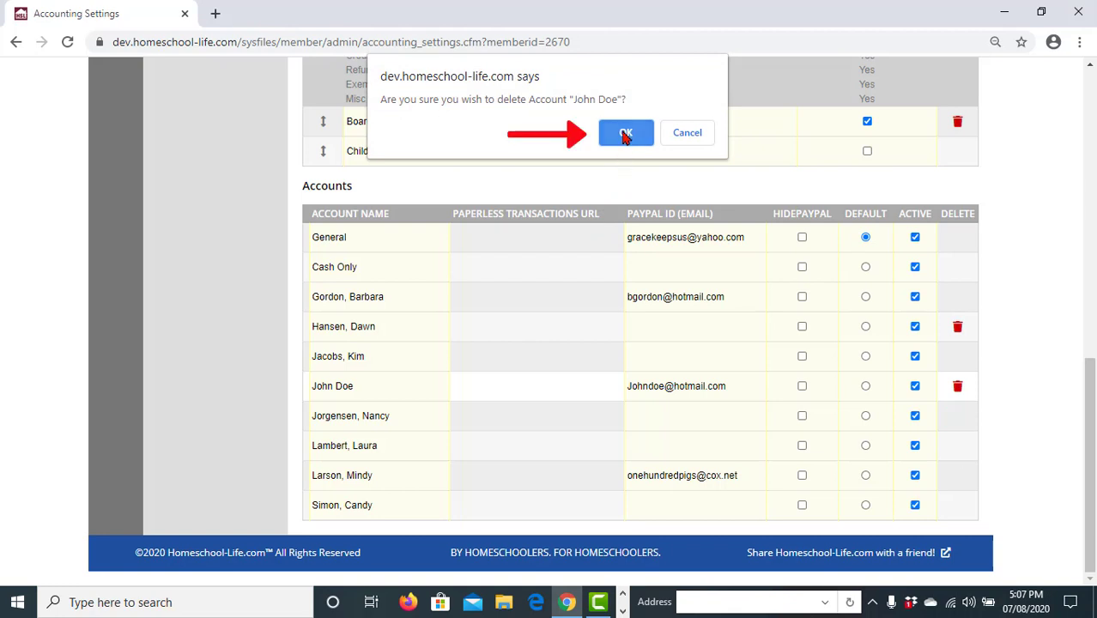
{"action": "left_click", "coordinate": [625, 135]}
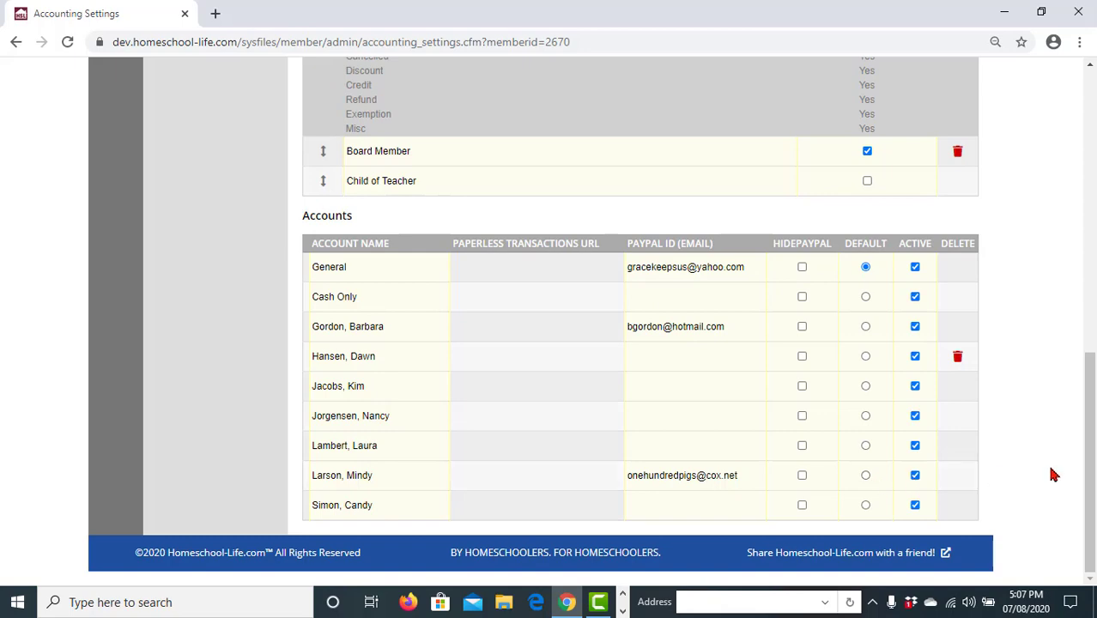
- Leave the accounting settings and return to the Admin Home page from the sidebar
{"action": "scroll", "coordinate": [1047, 476], "scroll_direction": "up", "scroll_amount": 1}
{"action": "scroll", "coordinate": [1049, 479], "scroll_direction": "up", "scroll_amount": 3}
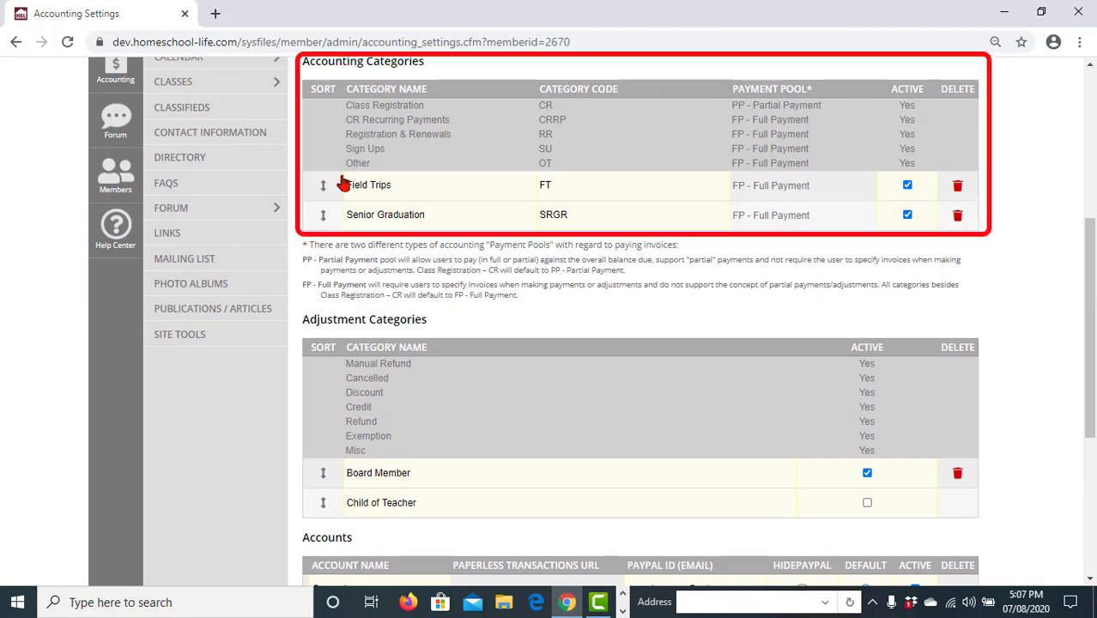
{"action": "scroll", "coordinate": [1038, 282], "scroll_direction": "down", "scroll_amount": 3}
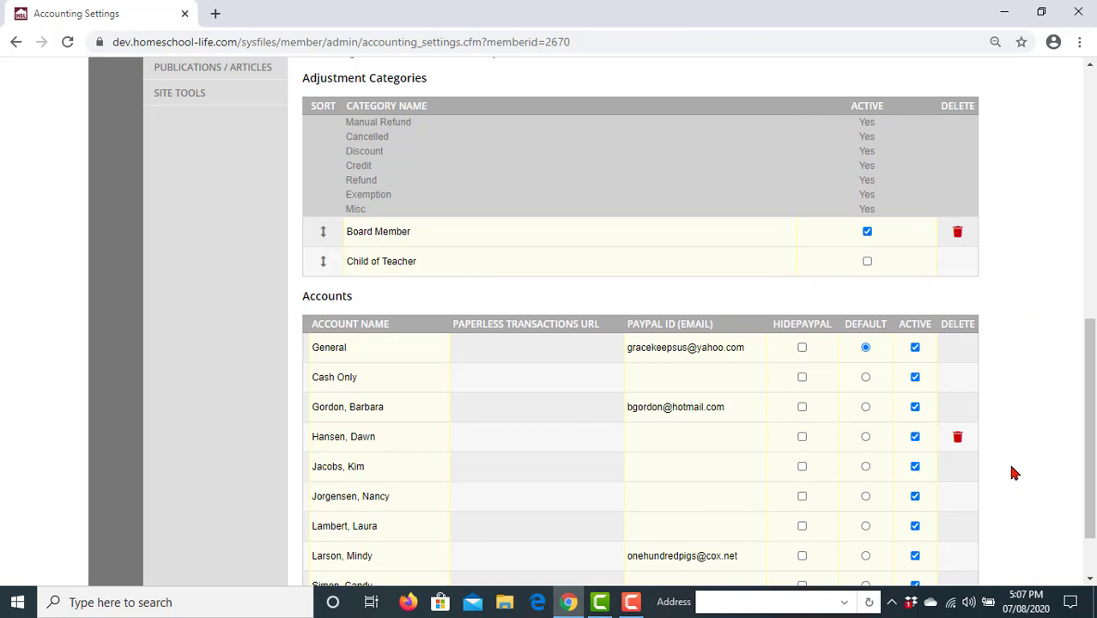
{"action": "scroll", "coordinate": [969, 485], "scroll_direction": "up", "scroll_amount": 1}
{"action": "scroll", "coordinate": [382, 407], "scroll_direction": "down", "scroll_amount": 2}
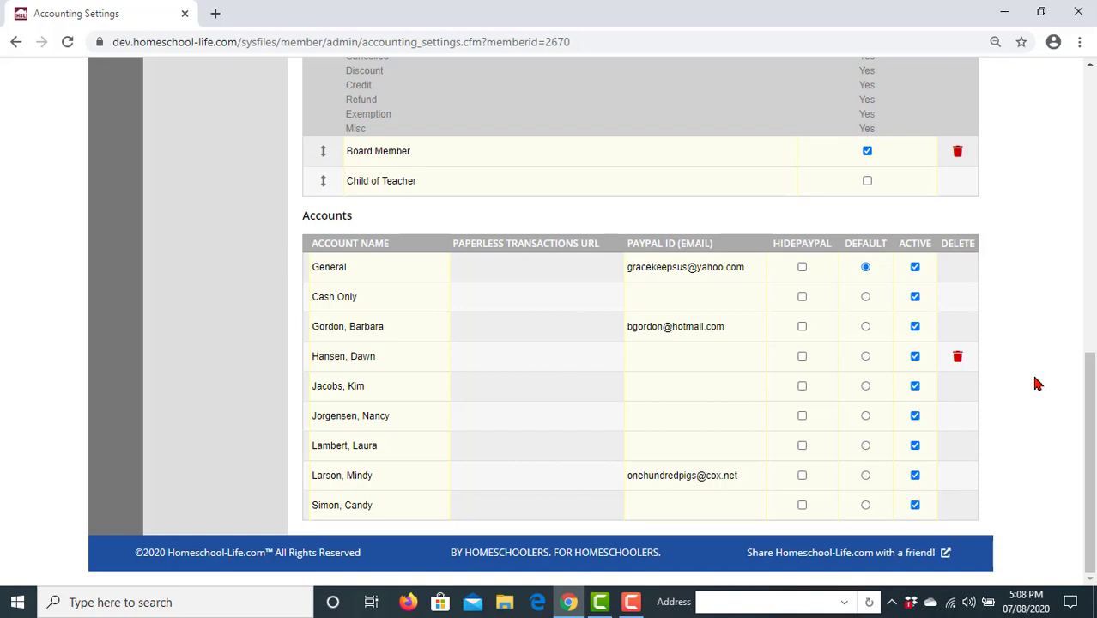
{"action": "scroll", "coordinate": [1035, 384], "scroll_direction": "up", "scroll_amount": 2}
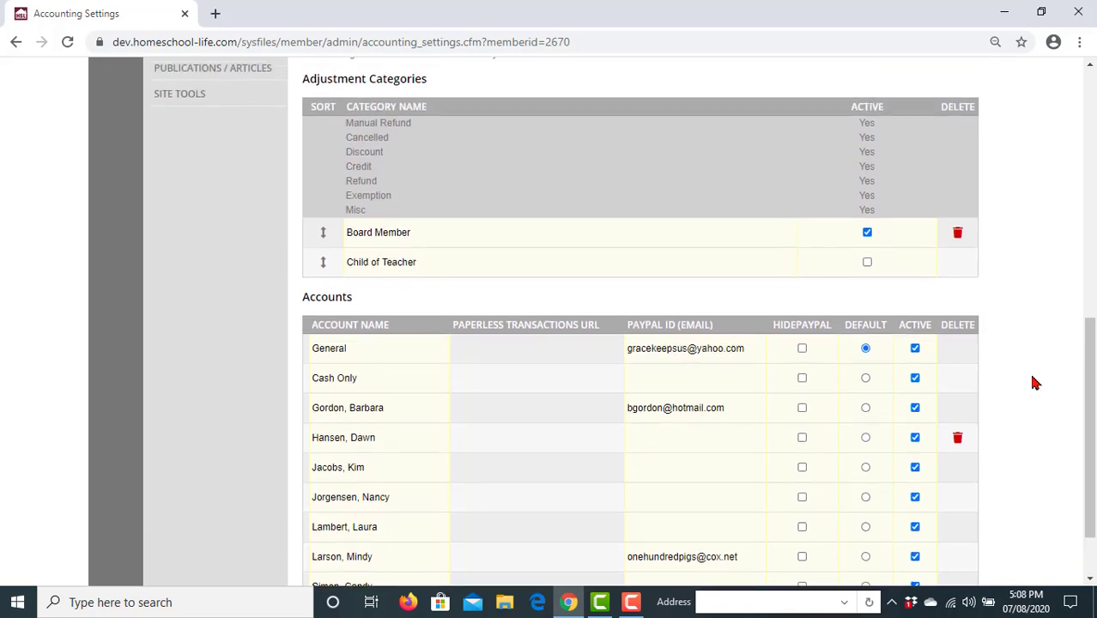
{"action": "scroll", "coordinate": [1034, 384], "scroll_direction": "up", "scroll_amount": 2}
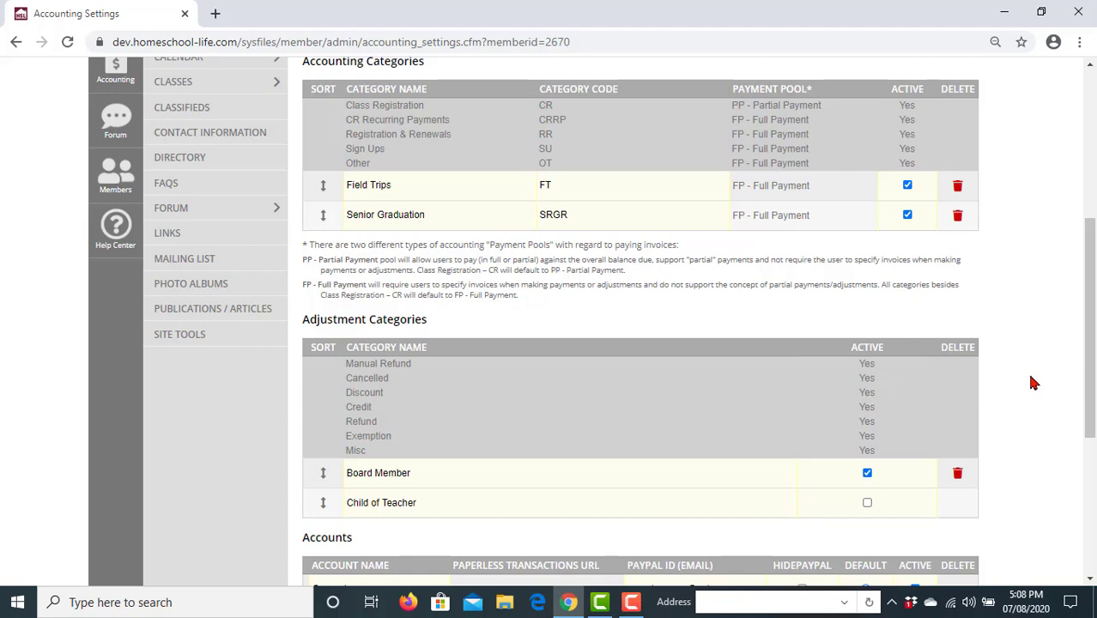
{"action": "scroll", "coordinate": [1033, 382], "scroll_direction": "up", "scroll_amount": 1}
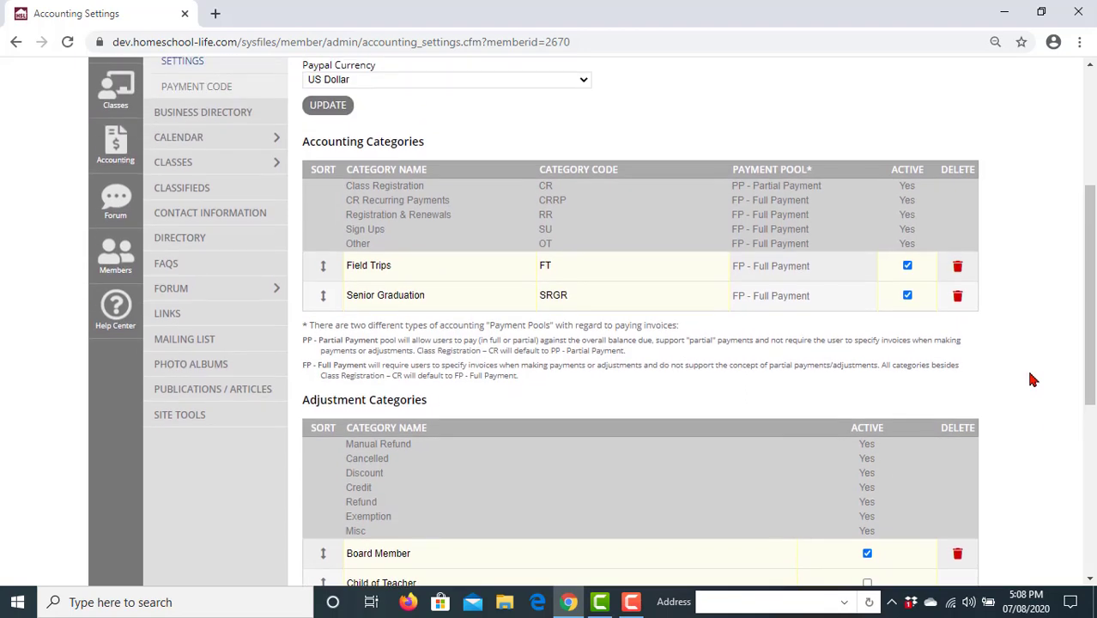
{"action": "scroll", "coordinate": [1031, 379], "scroll_direction": "up", "scroll_amount": 2}
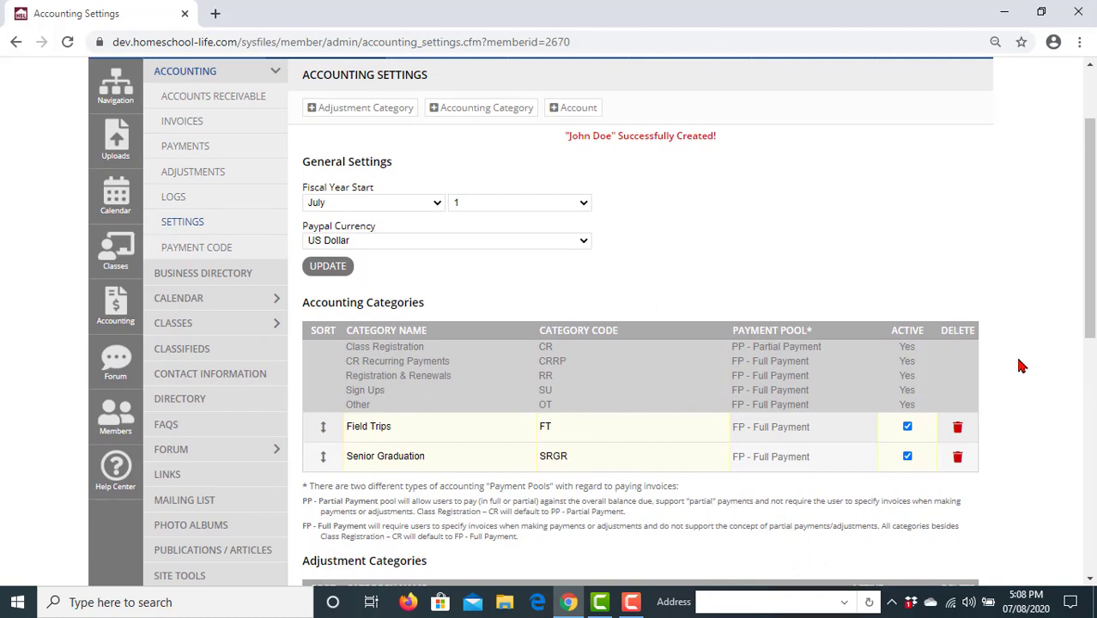
{"action": "scroll", "coordinate": [1022, 365], "scroll_direction": "up", "scroll_amount": 1}
{"action": "left_click", "coordinate": [117, 120]}
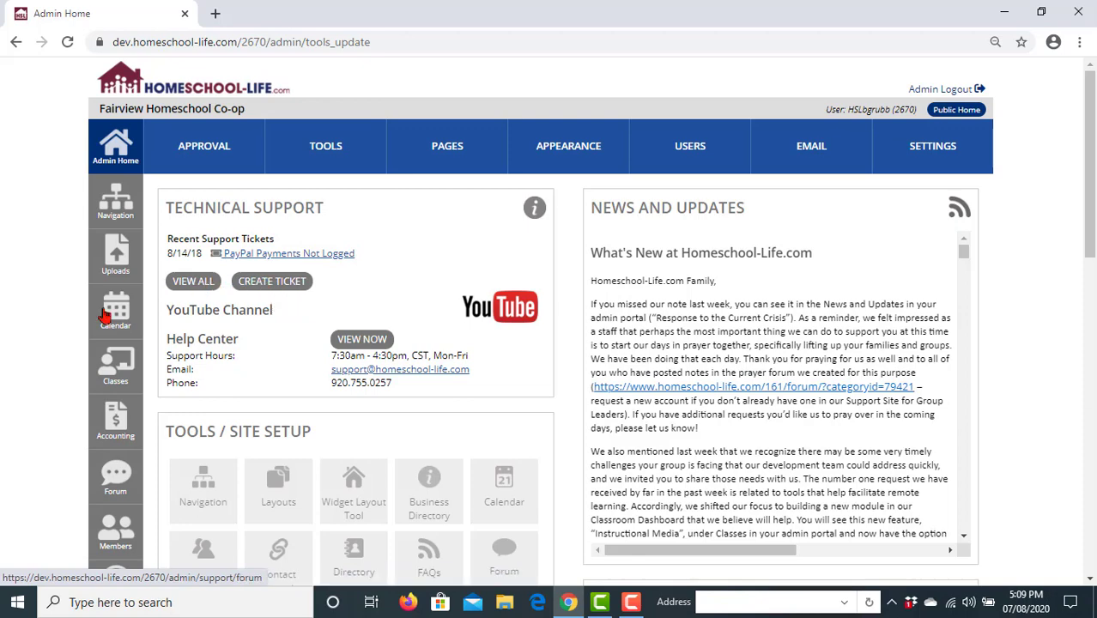
- Scroll down Admin Home past the 'PayPal Payments Not Logged' support ticket toward the Help Center icon
{"action": "scroll", "coordinate": [117, 369], "scroll_direction": "down", "scroll_amount": 2}
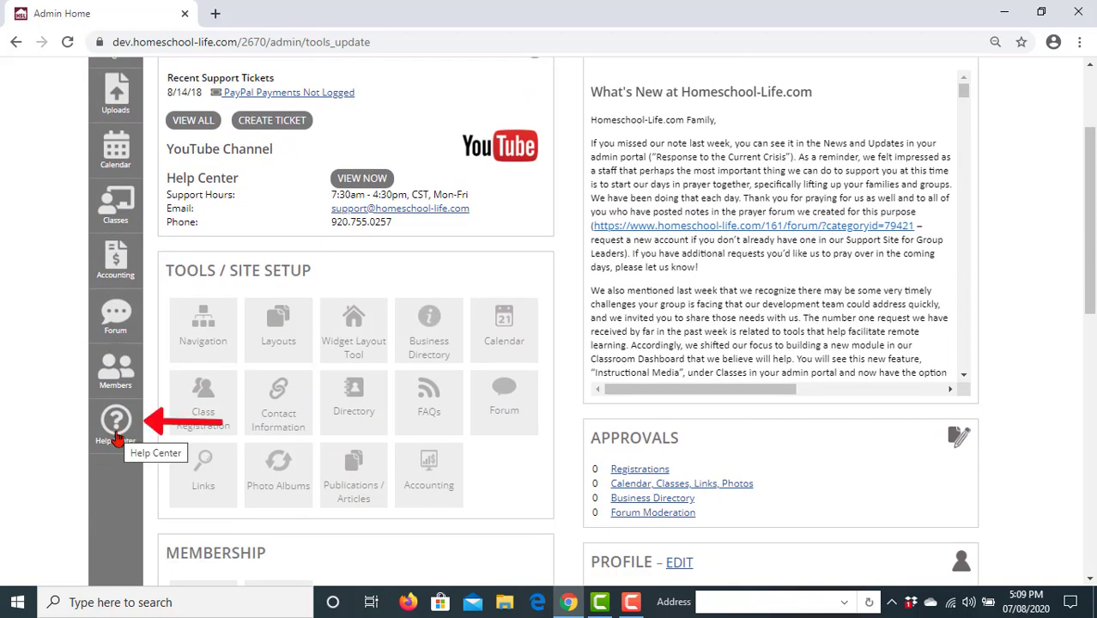
- Open the Administrator Help Center and expand Accounting to list tutorials like Invoices, Payments and Fun 101
{"action": "left_click", "coordinate": [118, 438]}
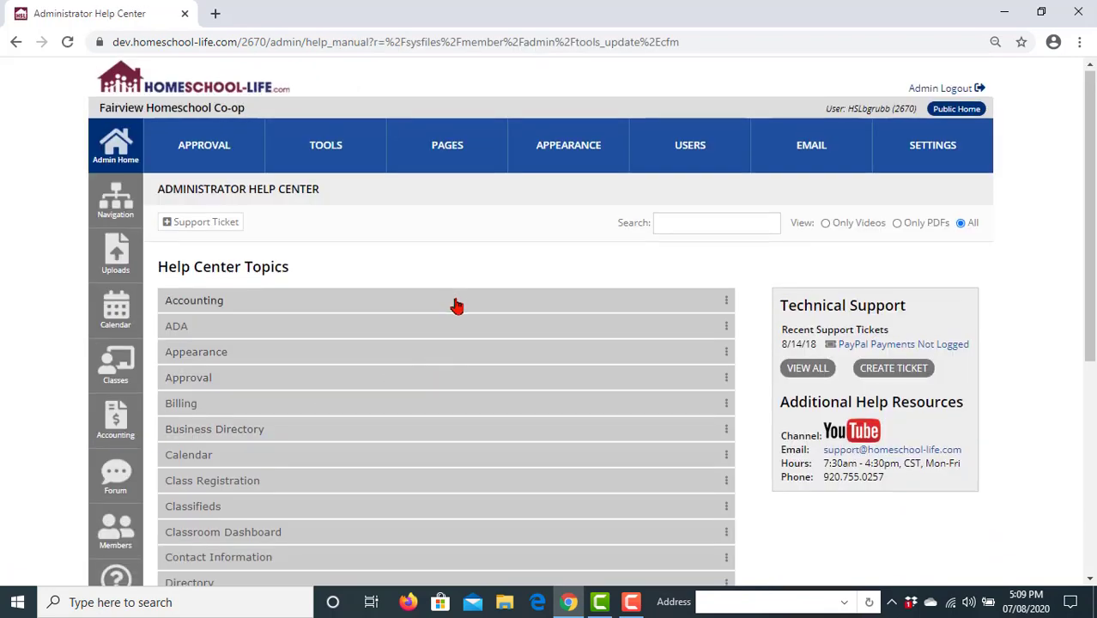
{"action": "scroll", "coordinate": [457, 306], "scroll_direction": "down", "scroll_amount": 3}
{"action": "scroll", "coordinate": [456, 307], "scroll_direction": "up", "scroll_amount": 2}
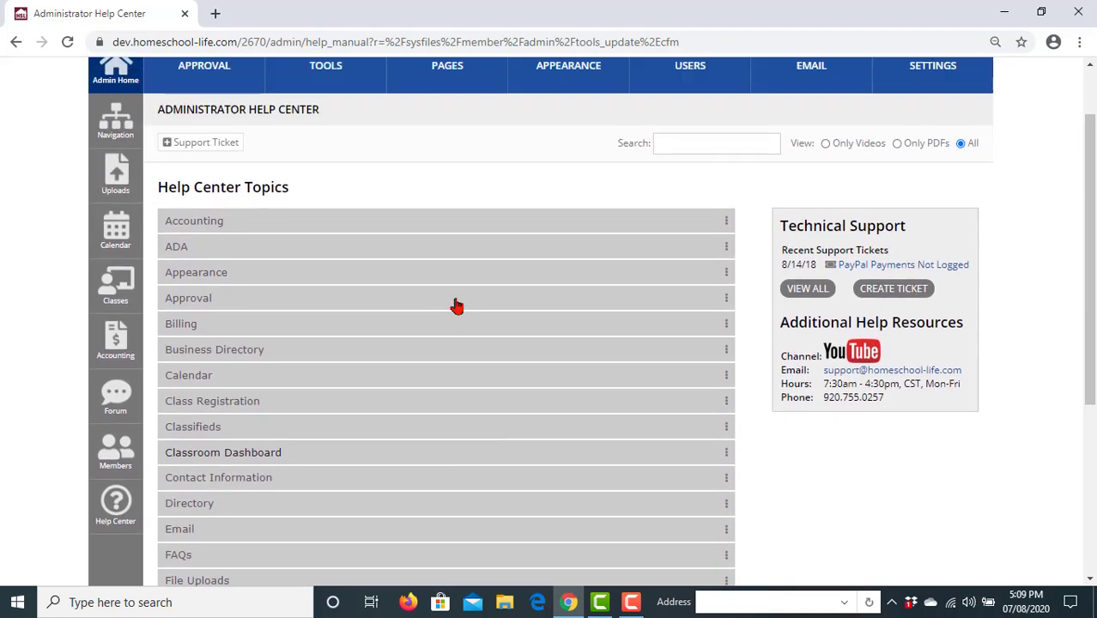
{"action": "left_click", "coordinate": [441, 223]}
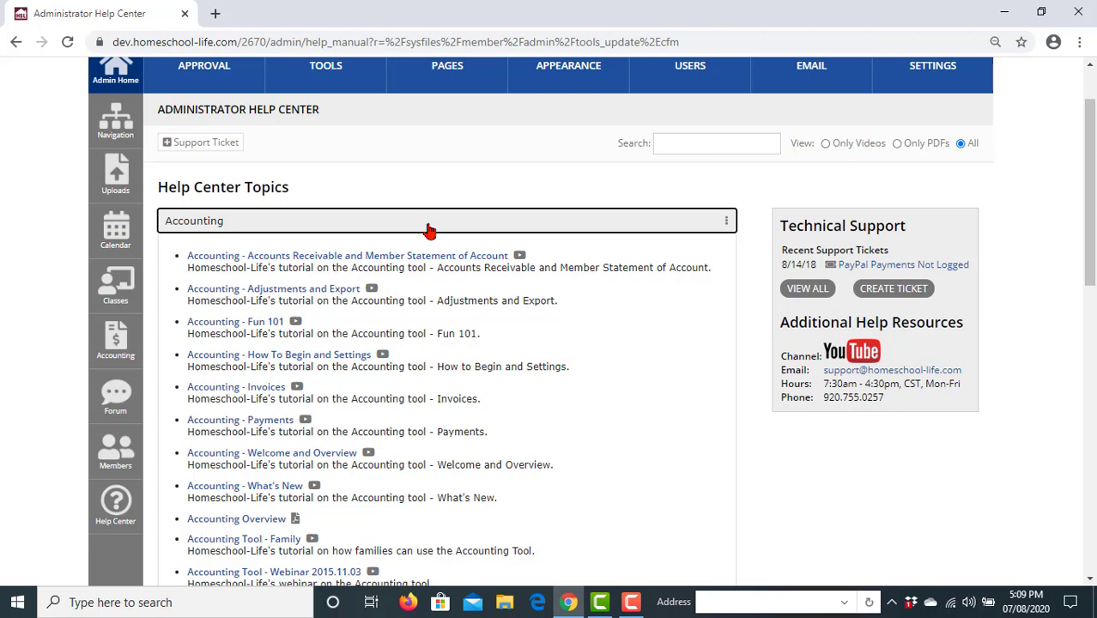
{"action": "scroll", "coordinate": [1036, 352], "scroll_direction": "up", "scroll_amount": 1}
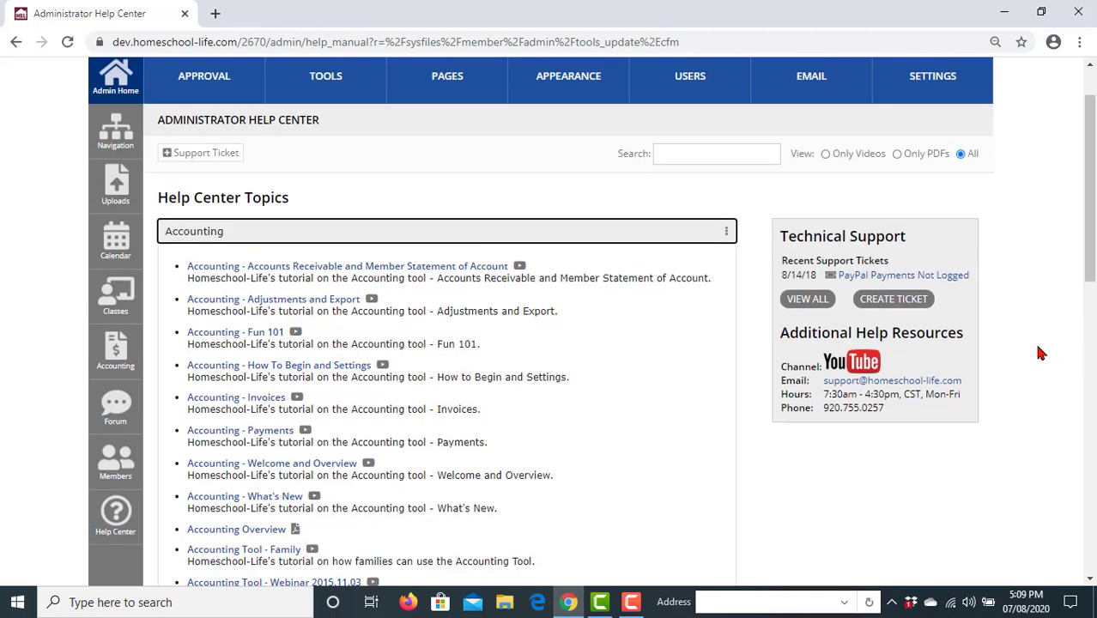